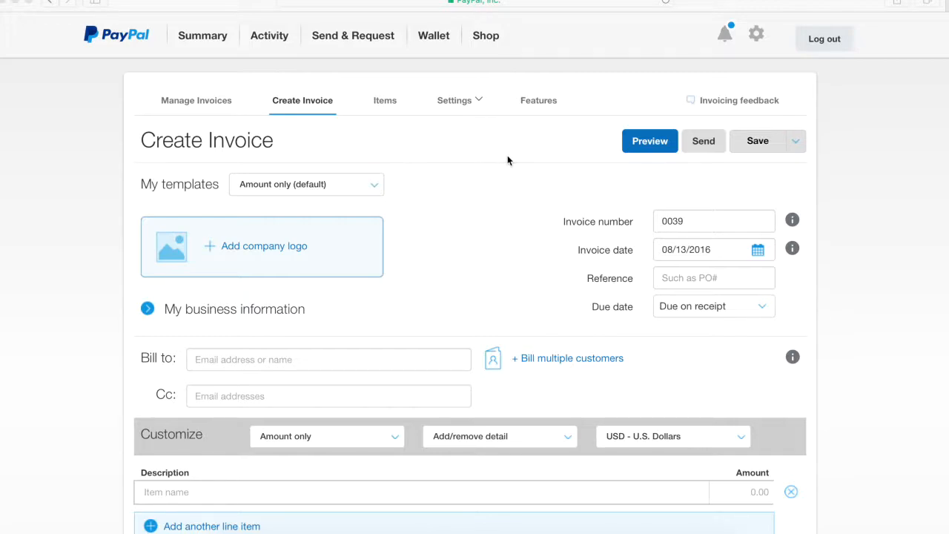
Step: Switch invoice 0039 to the Quantity template and scroll down to the line items
scroll(499, 185, "down", 1)
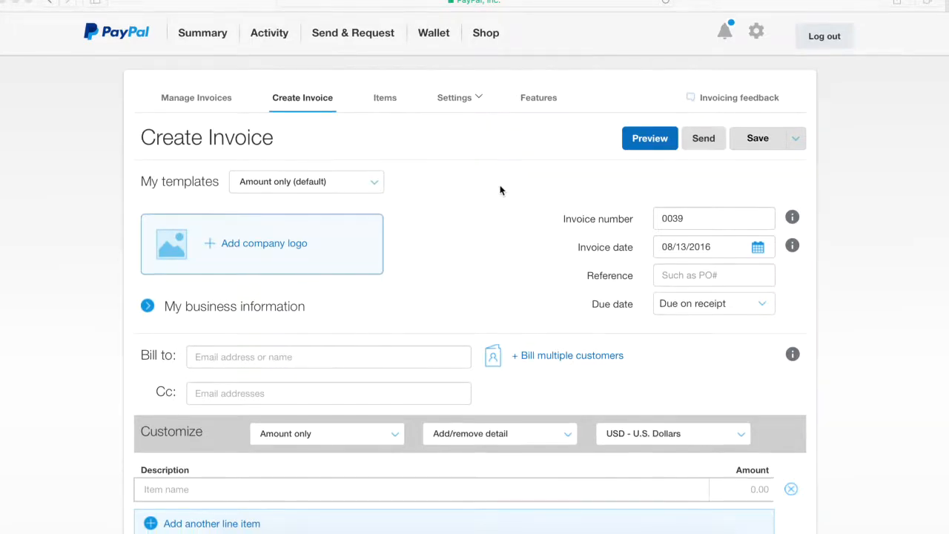
scroll(489, 184, "down", 1)
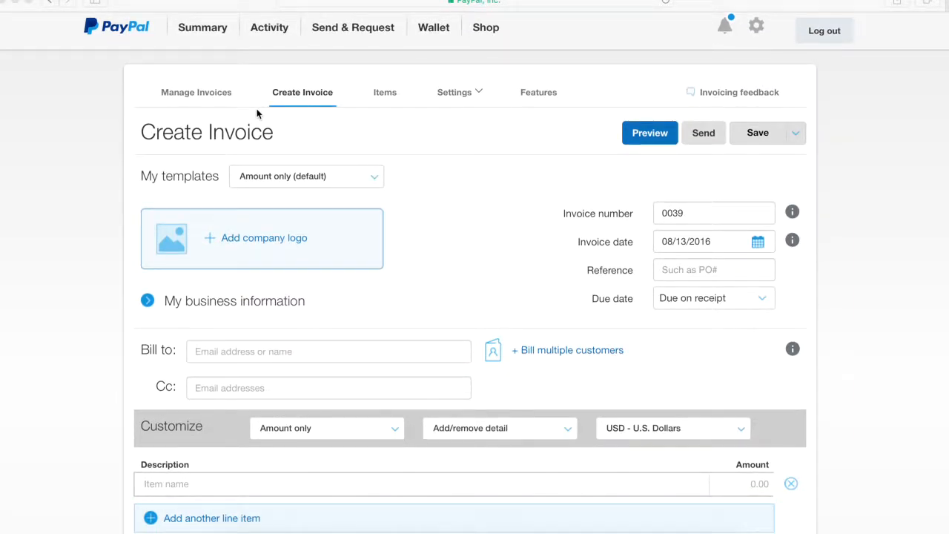
left_click(372, 176)
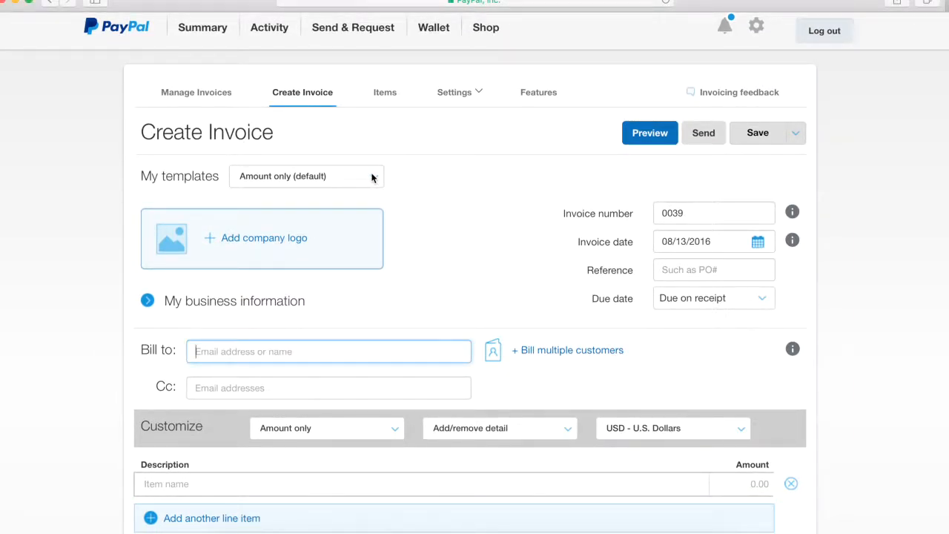
left_click(376, 181)
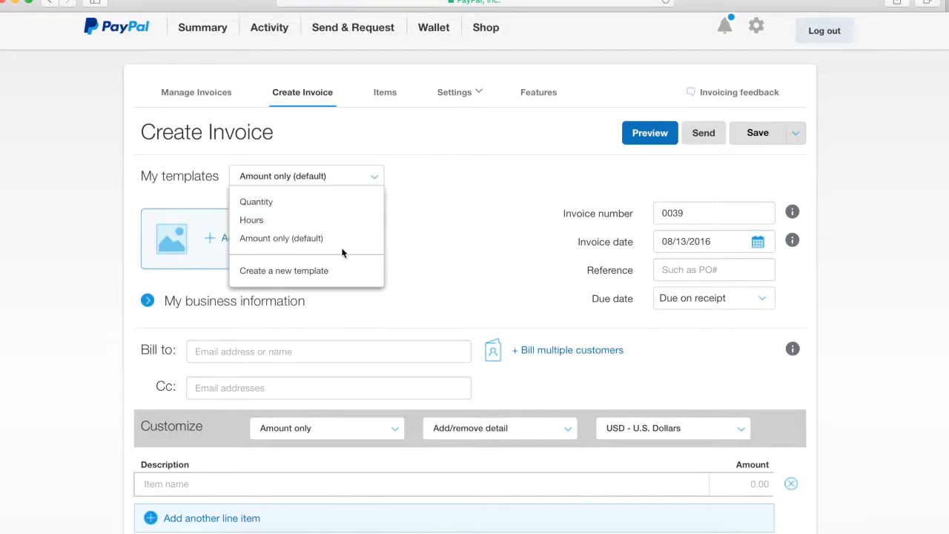
left_click(328, 205)
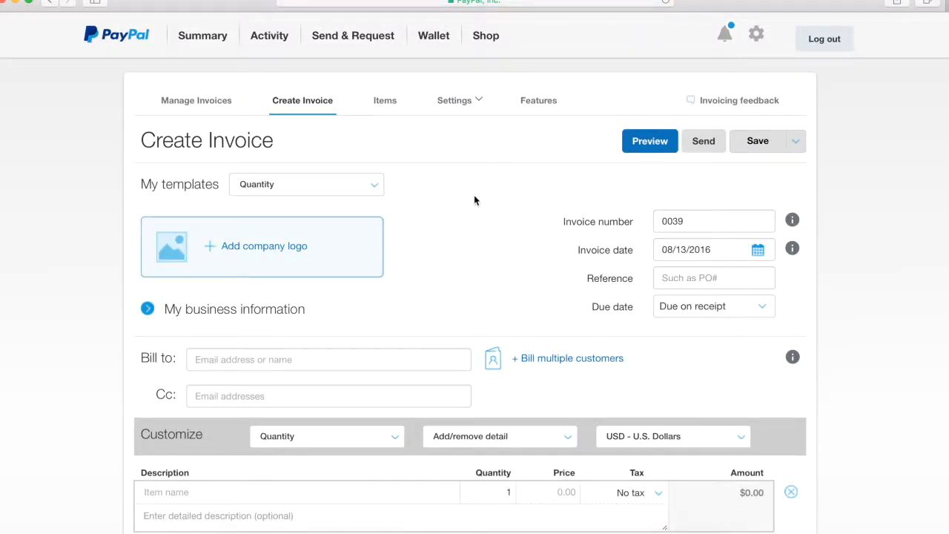
scroll(475, 200, "down", 1)
scroll(475, 200, "down", 2)
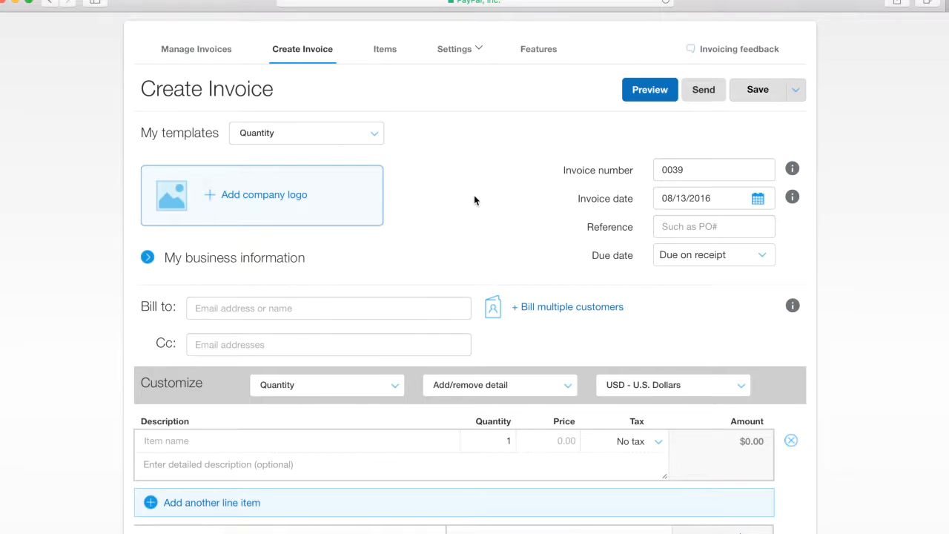
scroll(474, 200, "down", 1)
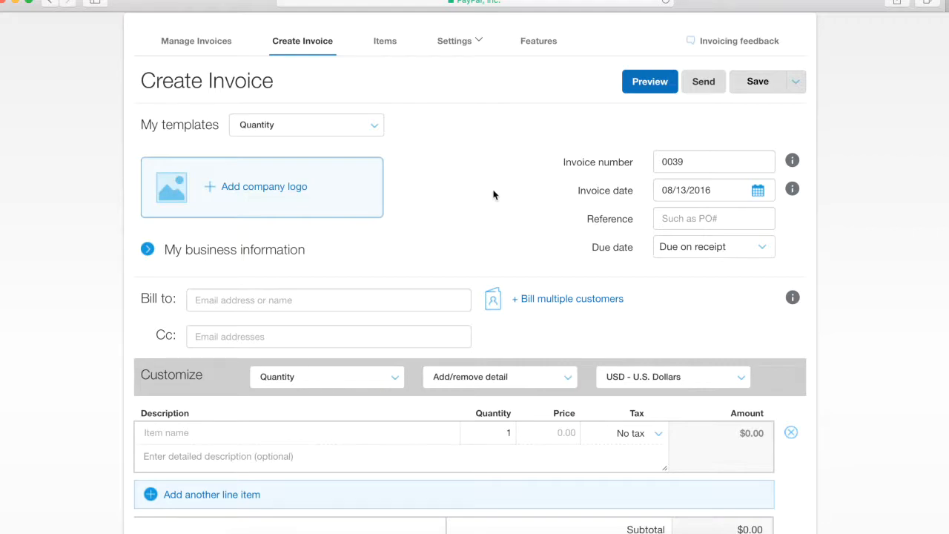
scroll(502, 184, "down", 2)
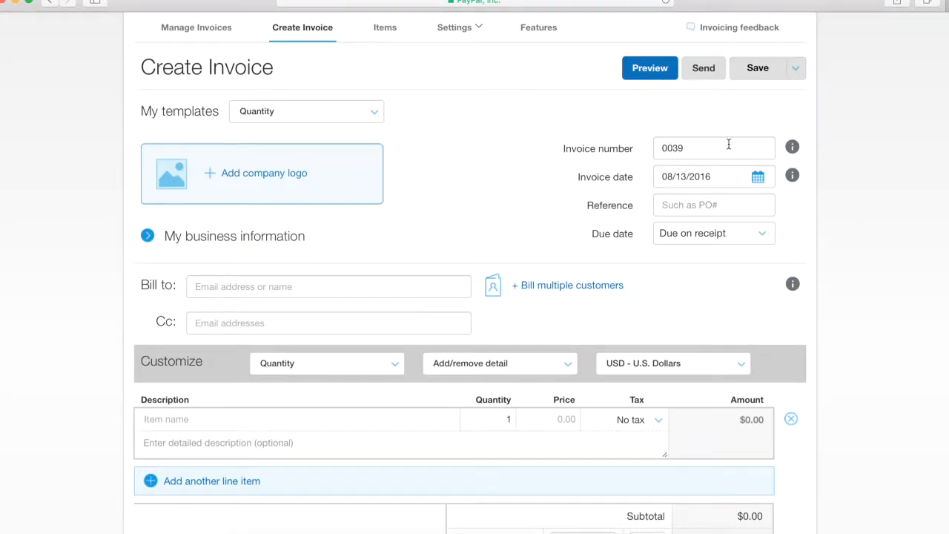
left_click_drag(701, 147, 653, 147)
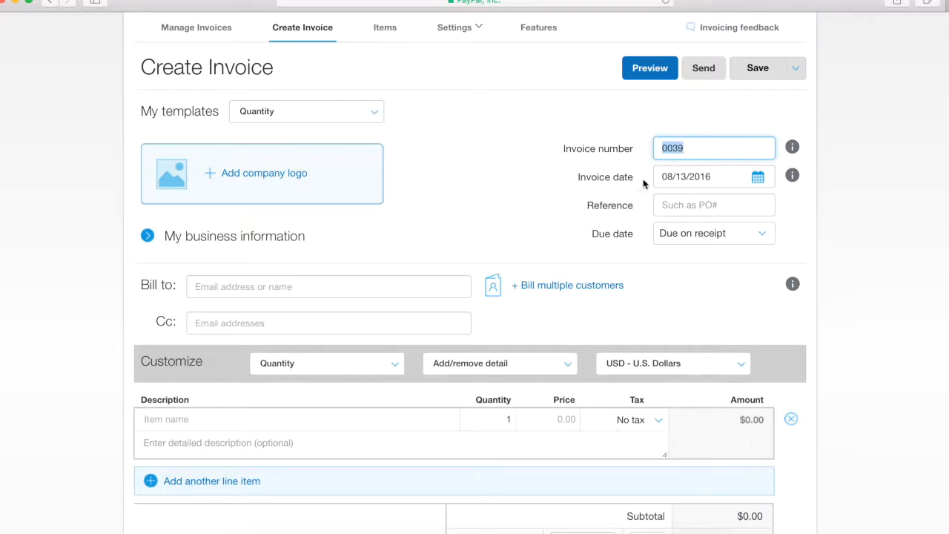
left_click(705, 233)
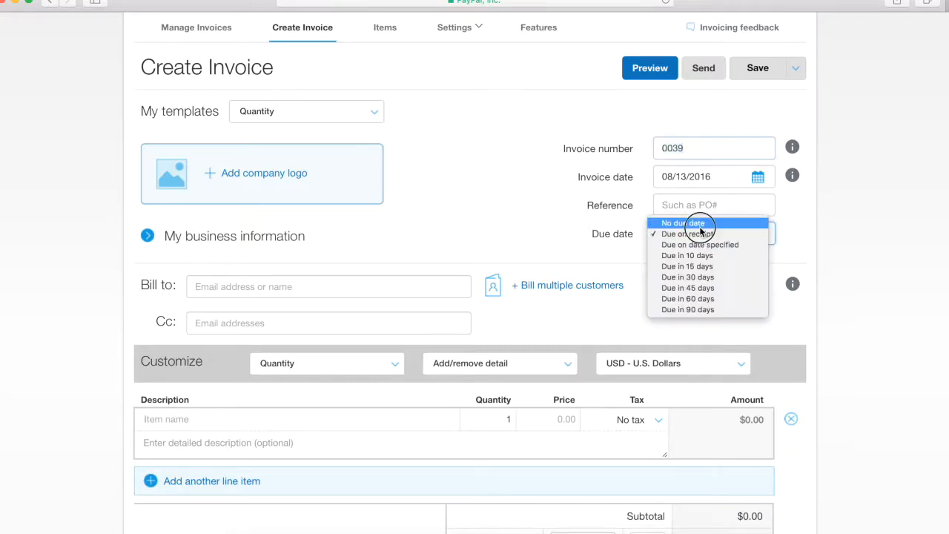
left_click(709, 235)
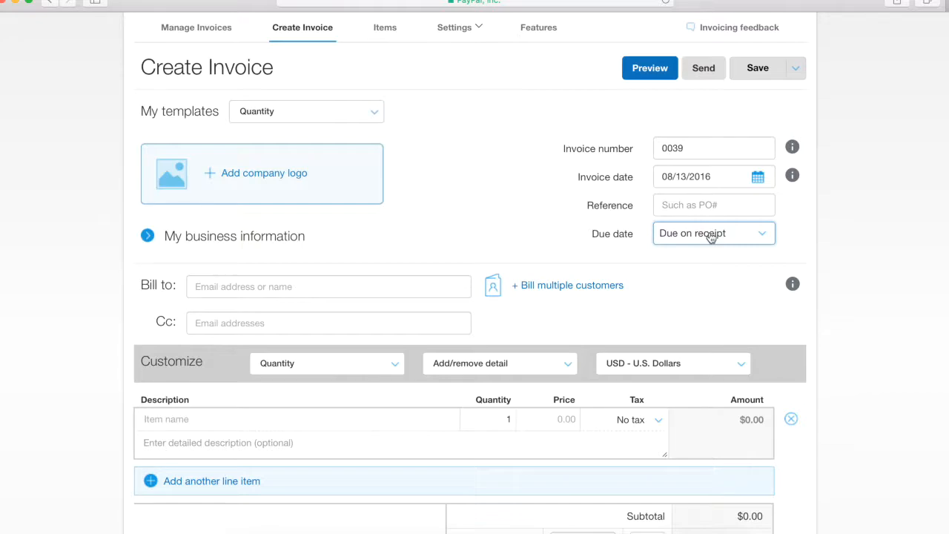
left_click(710, 236)
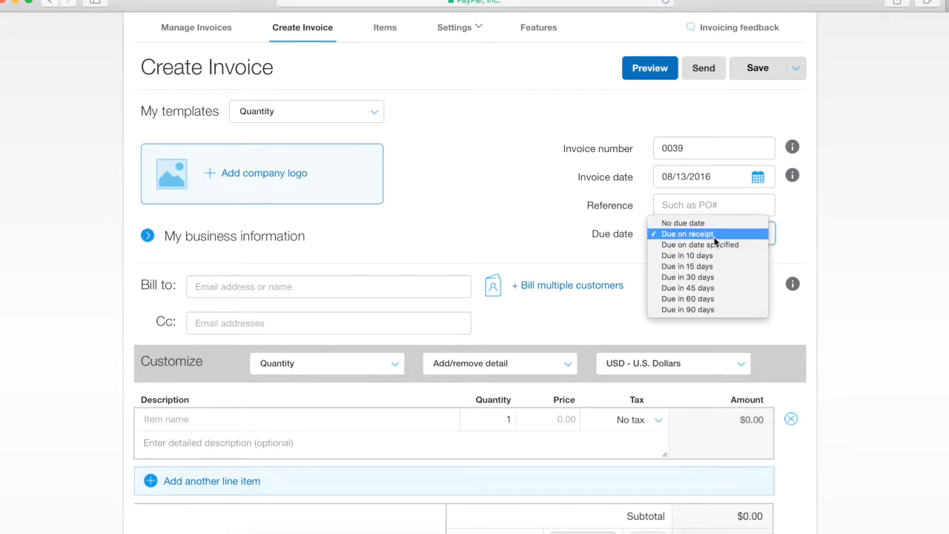
left_click(714, 242)
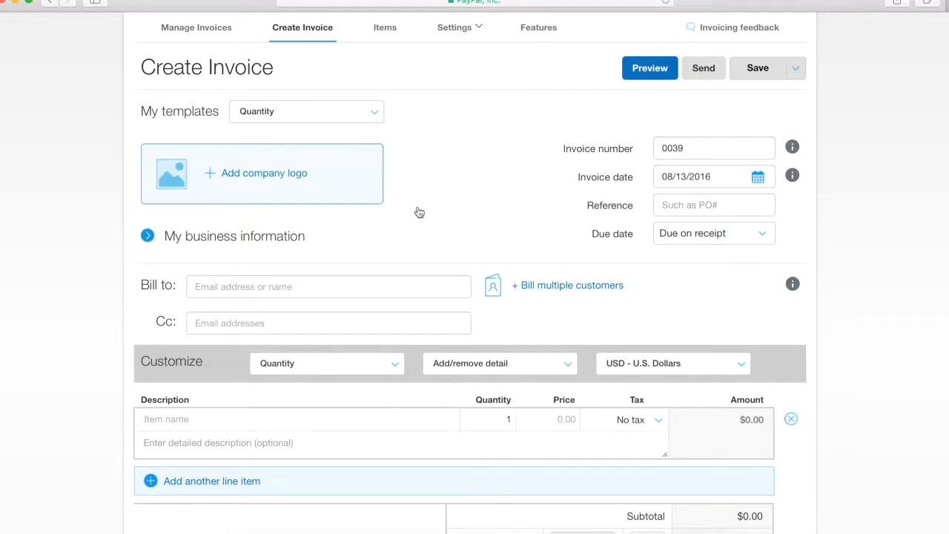
scroll(412, 212, "down", 2)
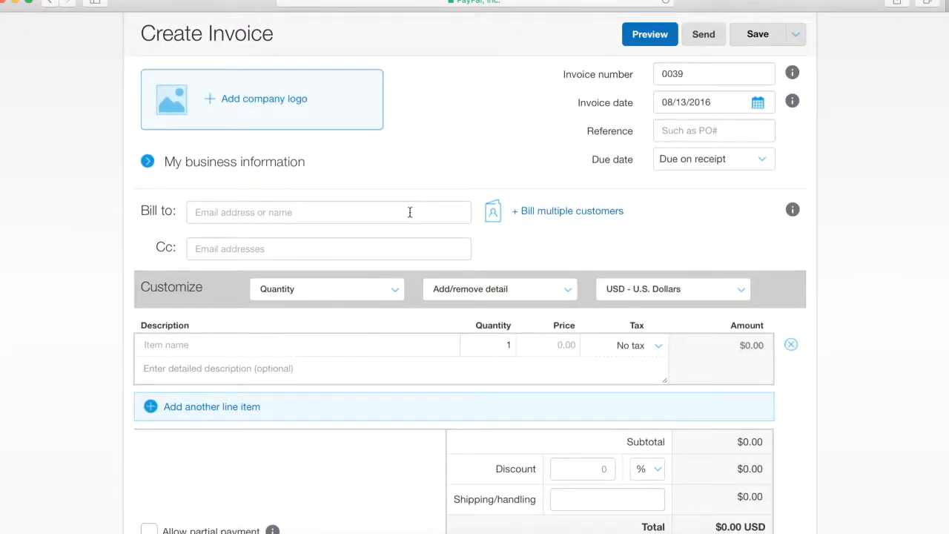
Step: Enter the recipient's e-mail as the Bill to customer, cancelling the extra customer details
left_click(263, 212)
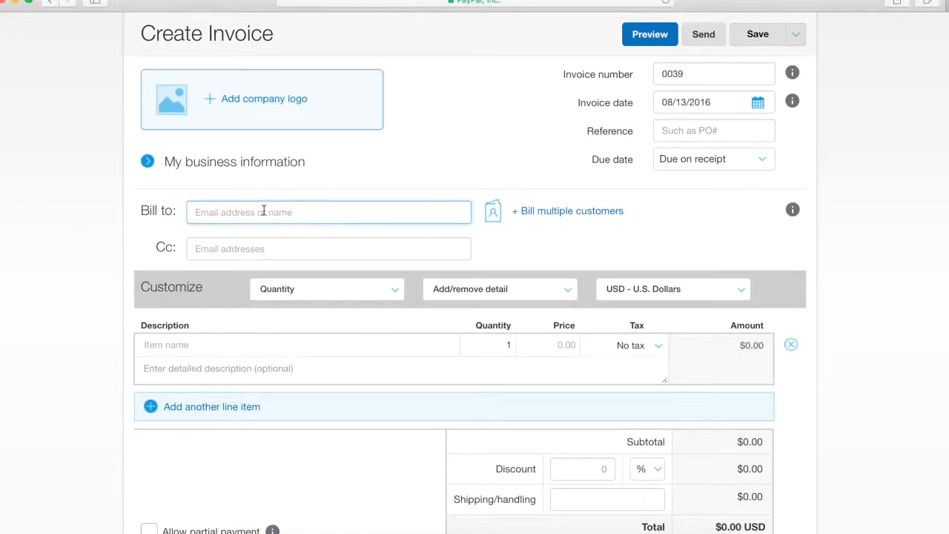
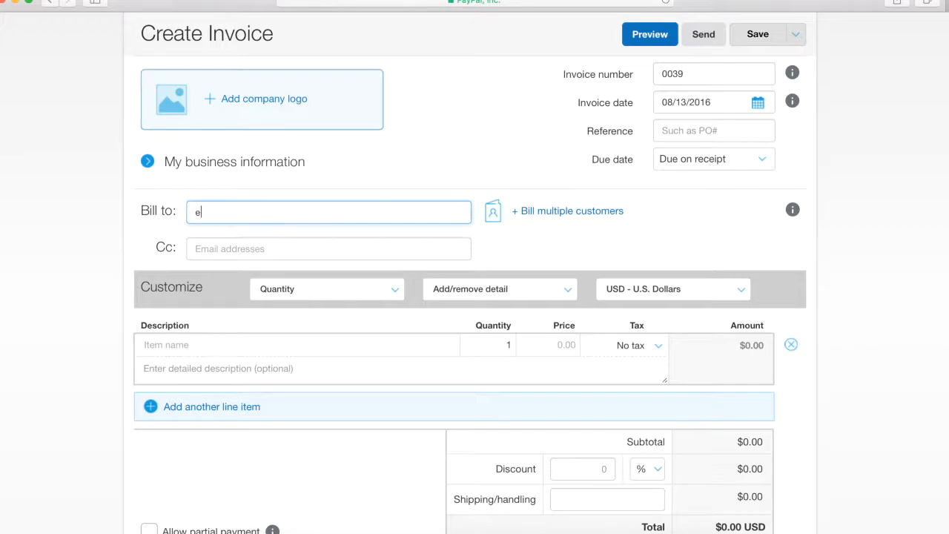
left_click(237, 248)
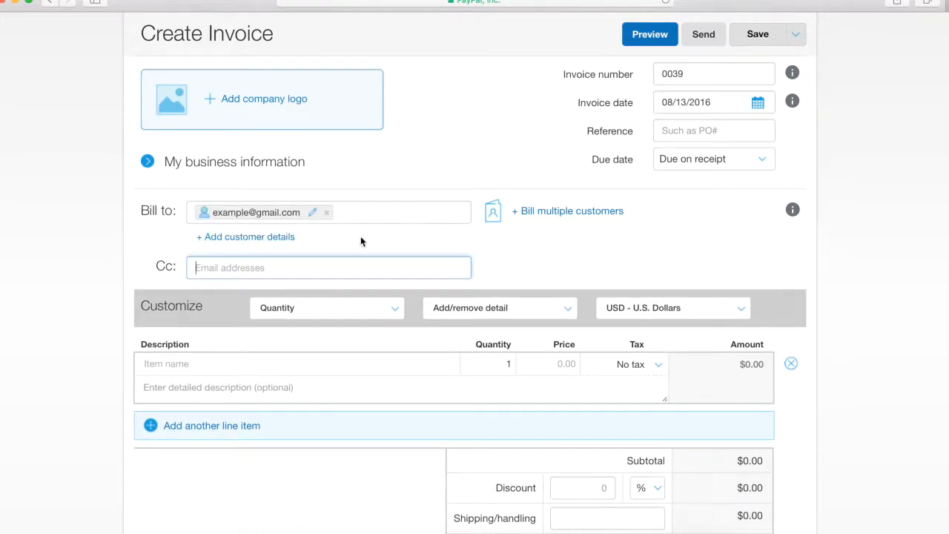
left_click(276, 238)
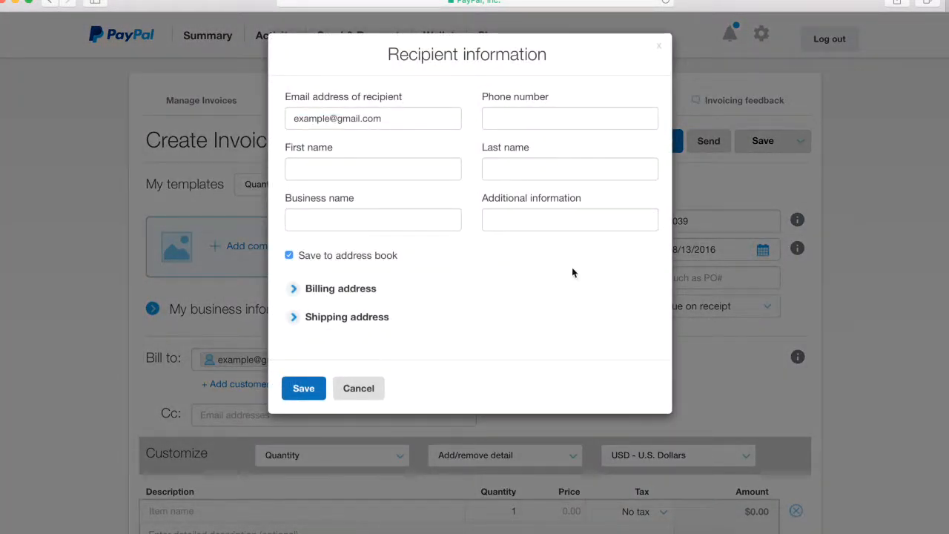
left_click(382, 388)
scroll(372, 277, "down", 1)
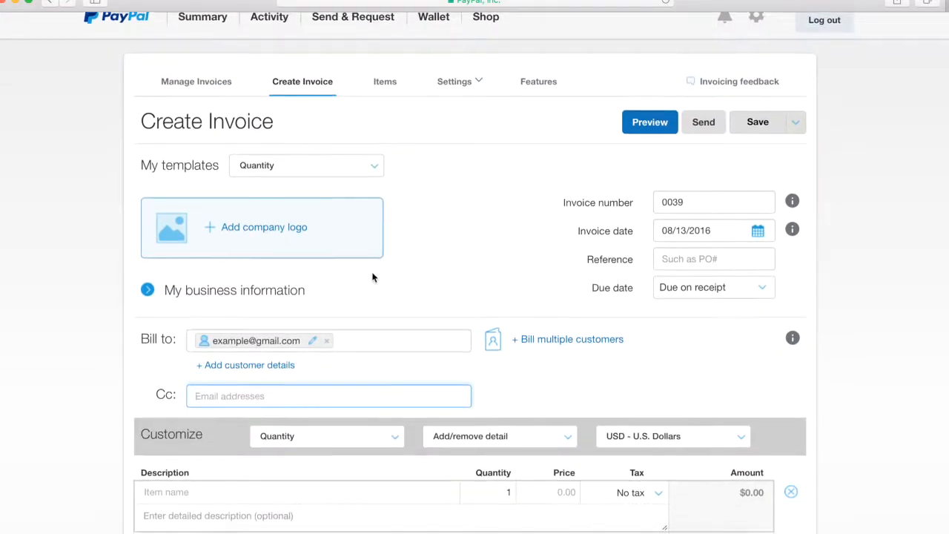
scroll(372, 279, "down", 1)
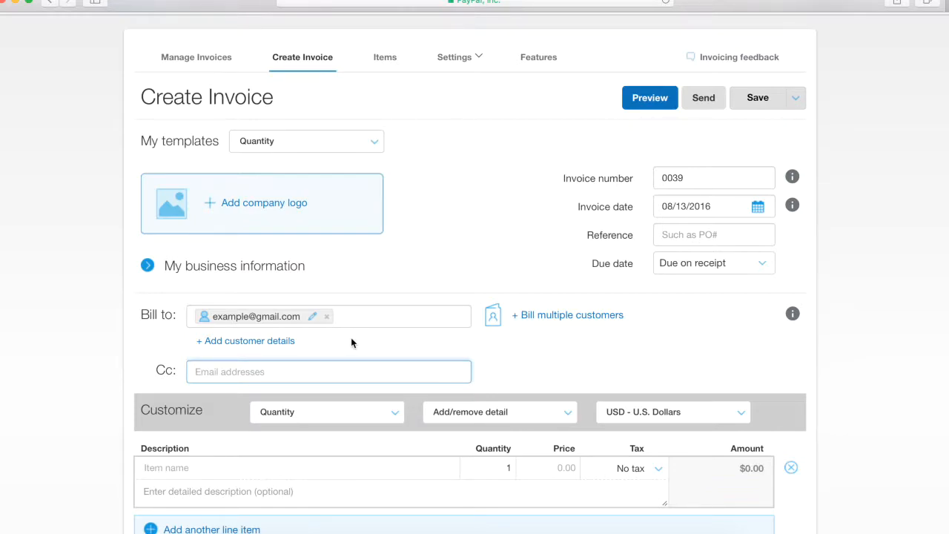
scroll(352, 338, "down", 2)
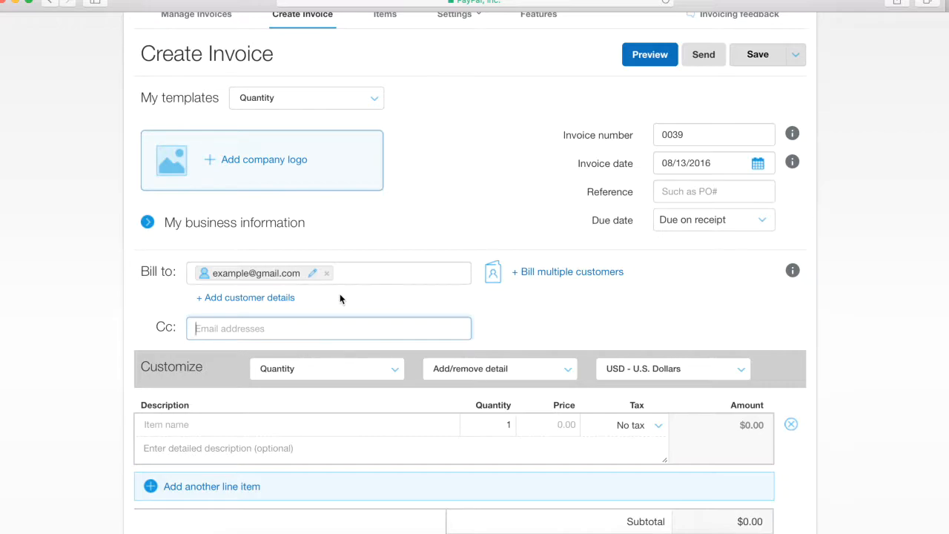
scroll(340, 298, "down", 2)
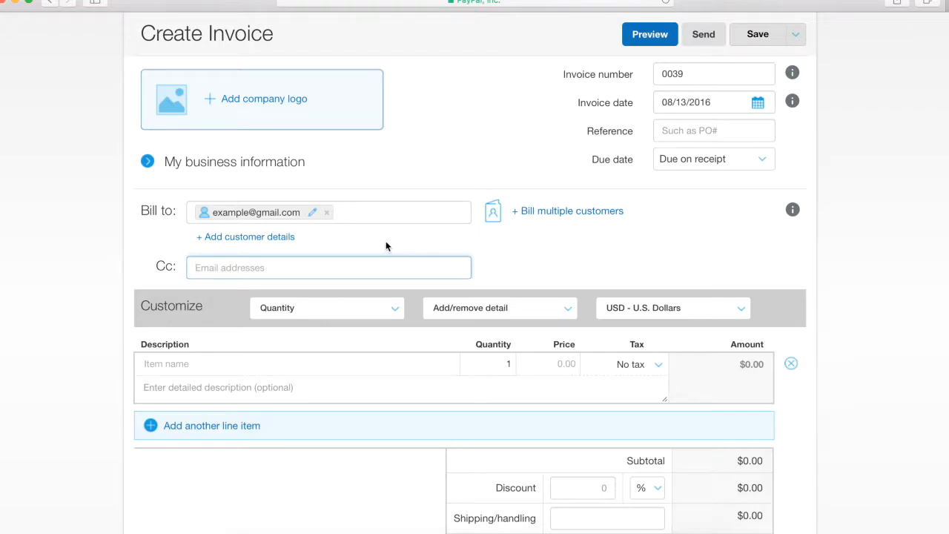
Step: Keep the Quantity line-item layout and show saved items in the first Item name field
scroll(387, 245, "down", 2)
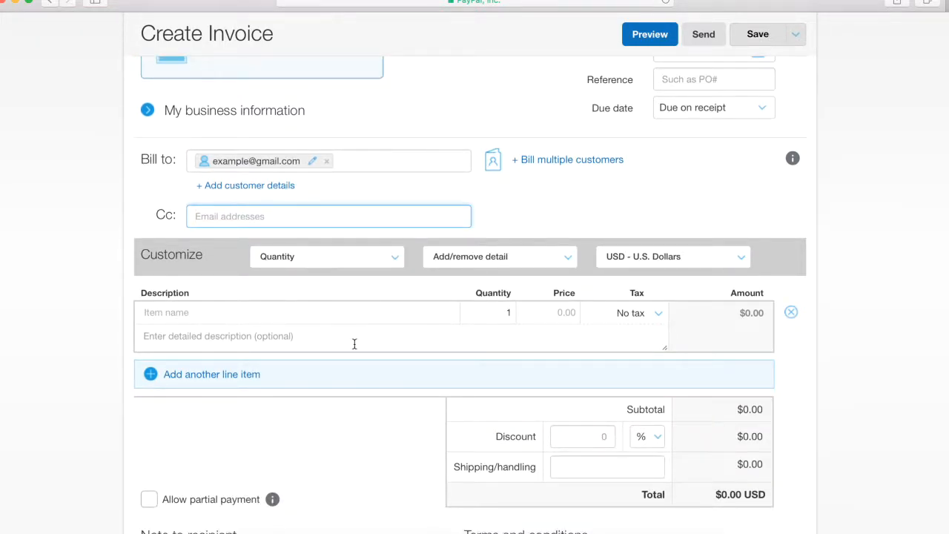
scroll(326, 371, "down", 1)
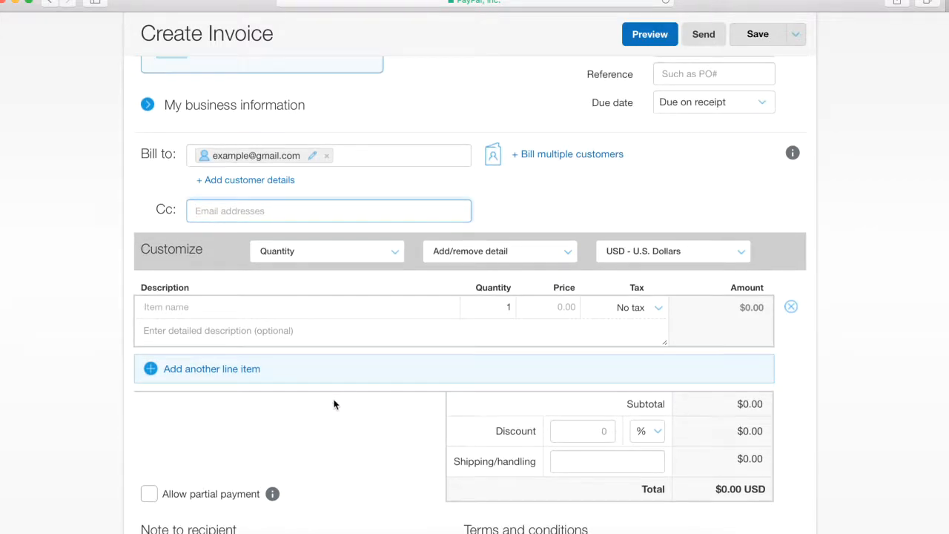
scroll(334, 404, "down", 1)
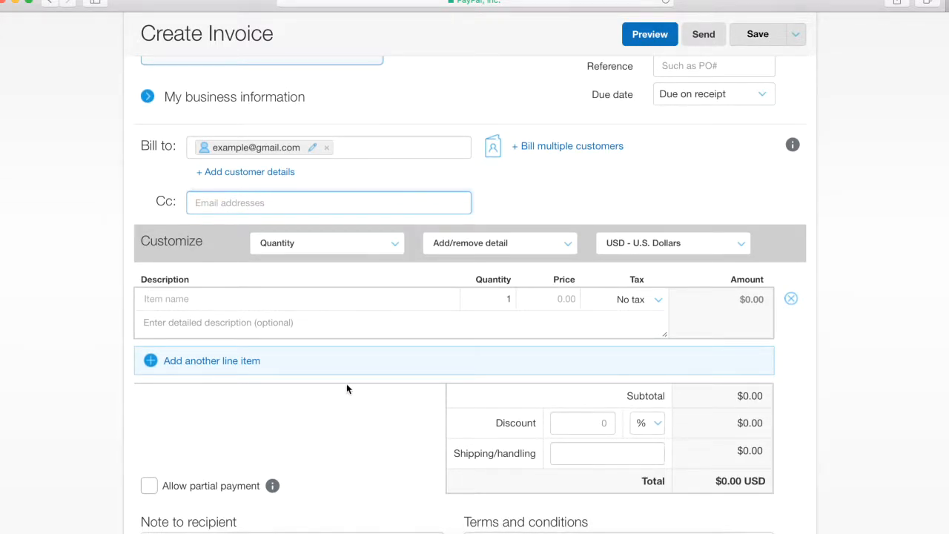
scroll(346, 386, "down", 1)
scroll(347, 388, "up", 1)
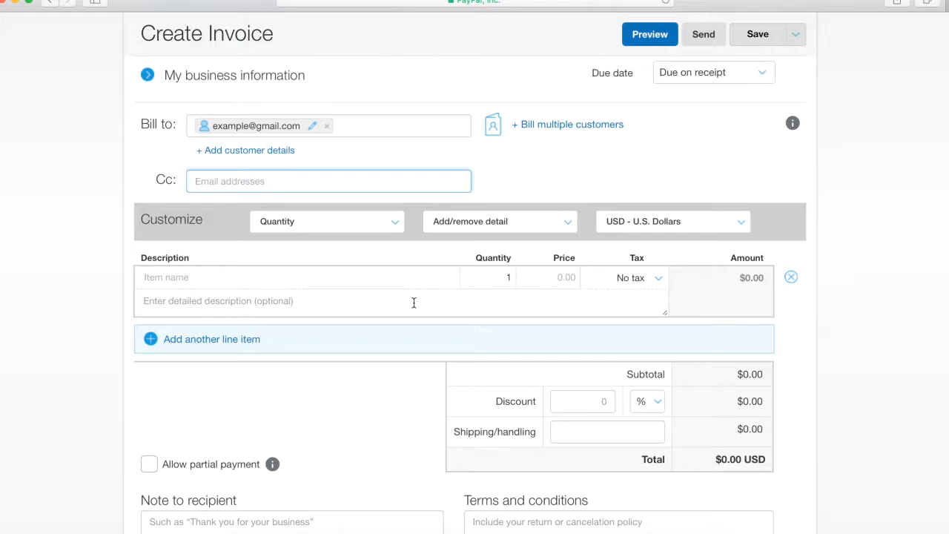
scroll(414, 302, "down", 1)
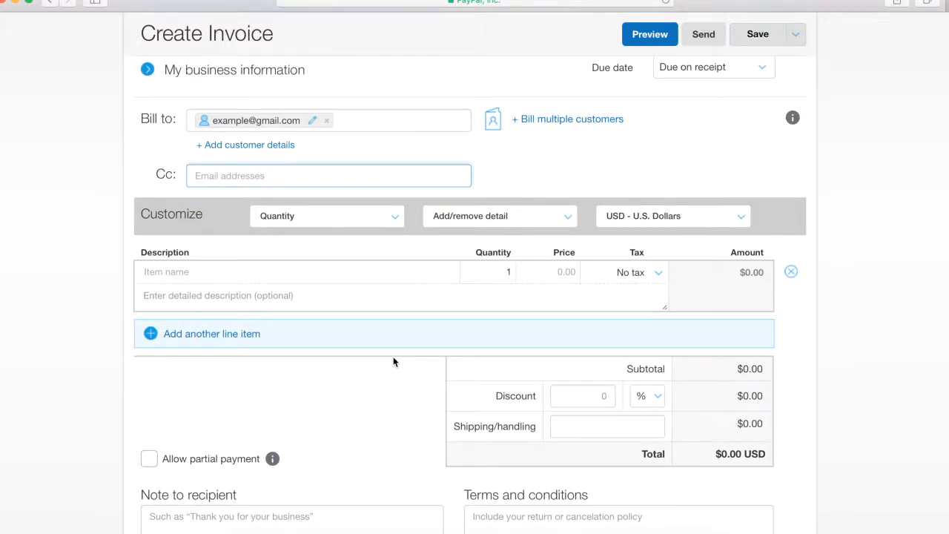
scroll(394, 362, "down", 2)
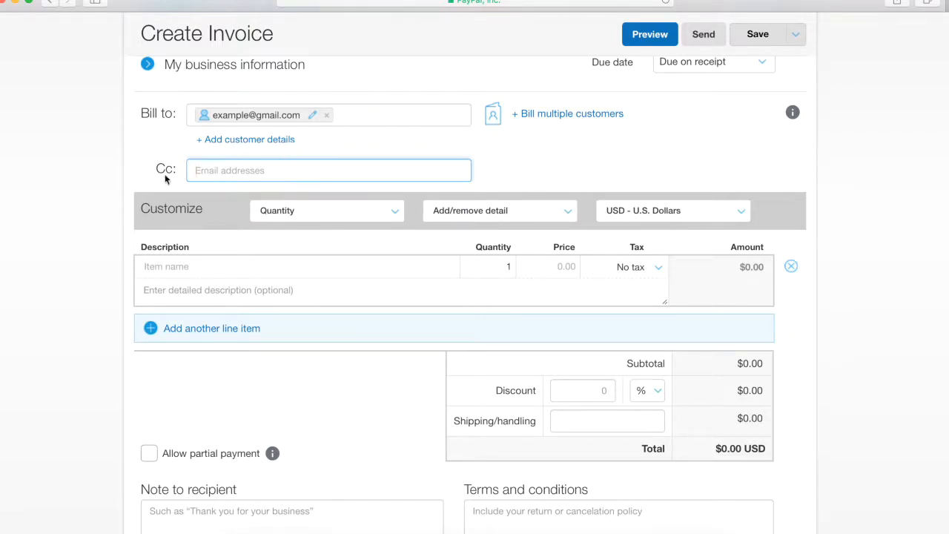
scroll(384, 336, "down", 2)
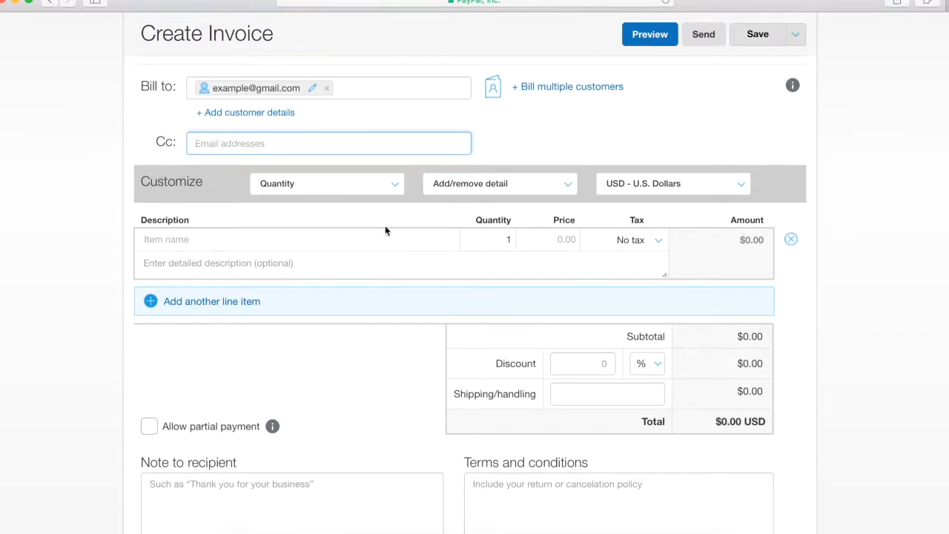
left_click(383, 189)
left_click(345, 206)
scroll(386, 373, "down", 2)
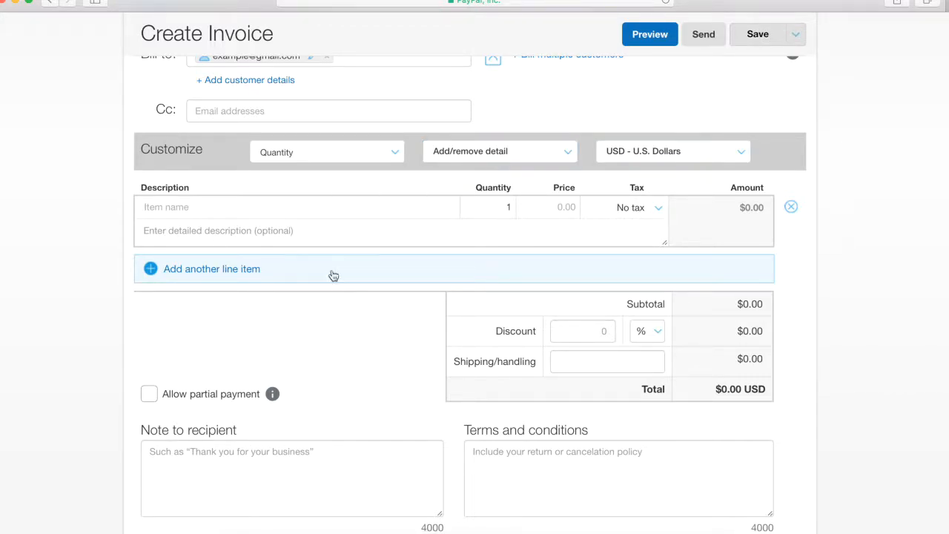
left_click(269, 208)
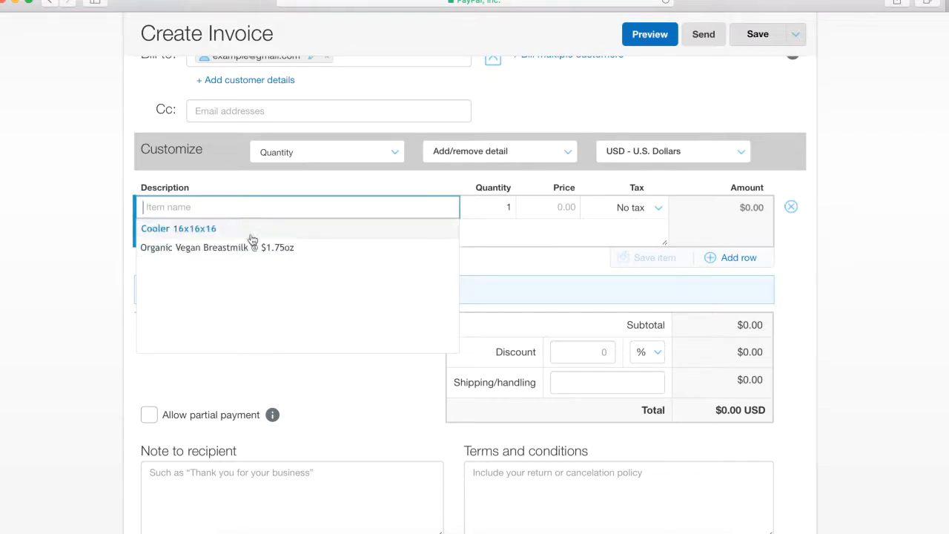
Step: Add saved Organic Vegan Breastmilk at quantity 500, correcting the description to $1.75/oz
left_click(290, 252)
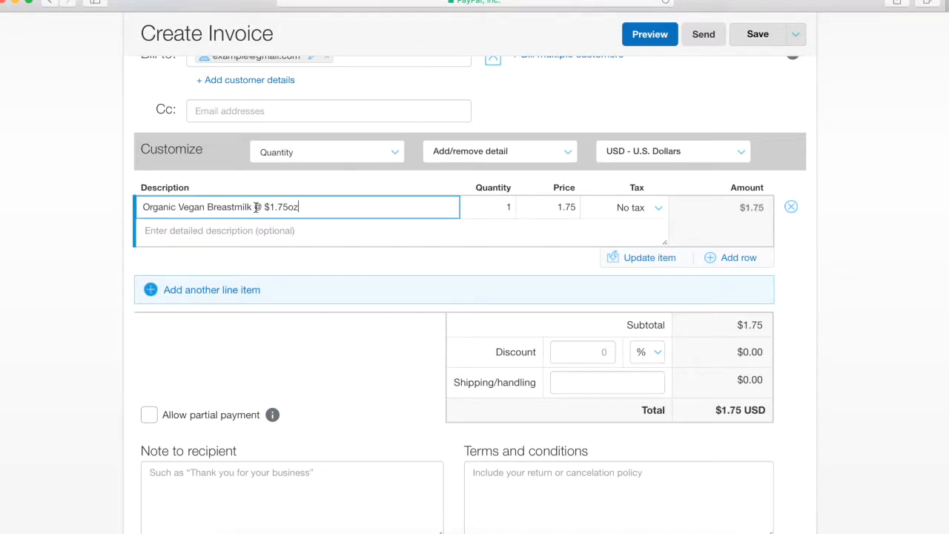
left_click_drag(303, 207, 138, 209)
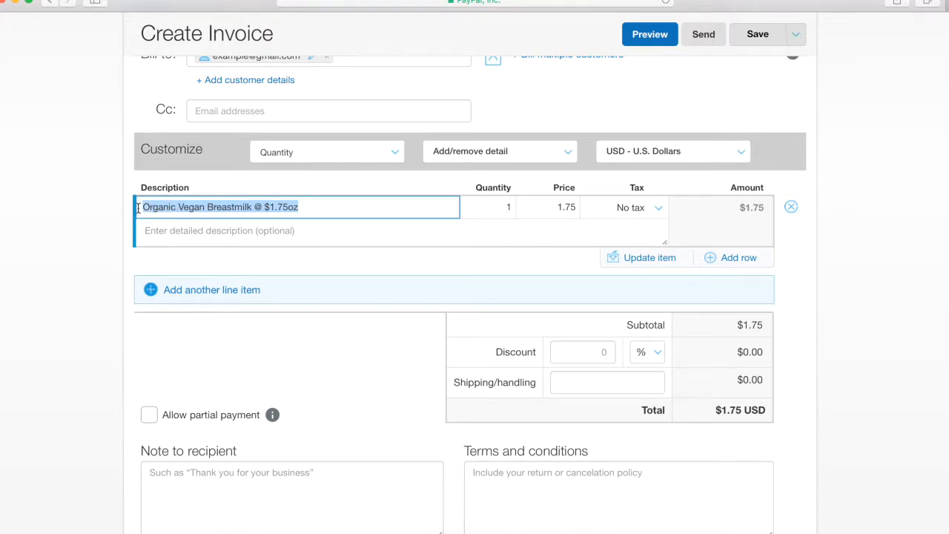
left_click(312, 206)
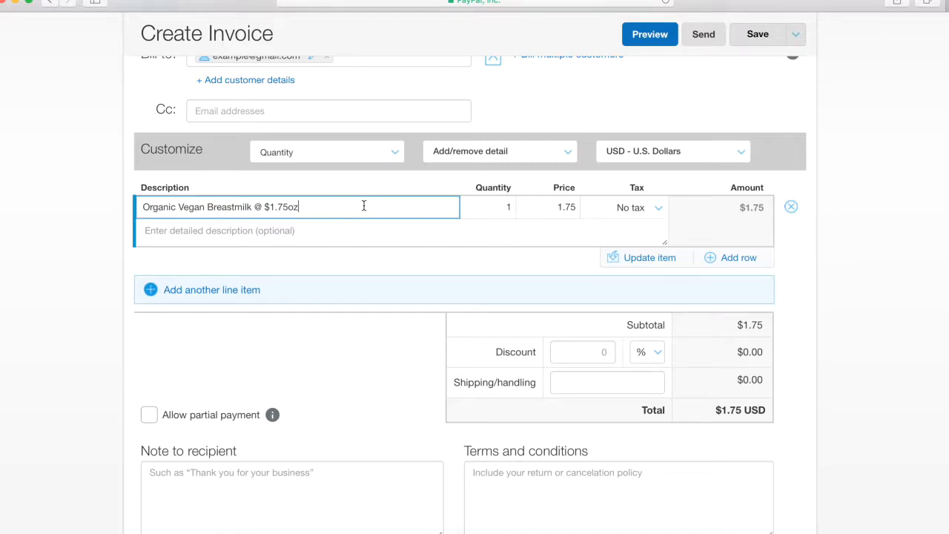
left_click(511, 207)
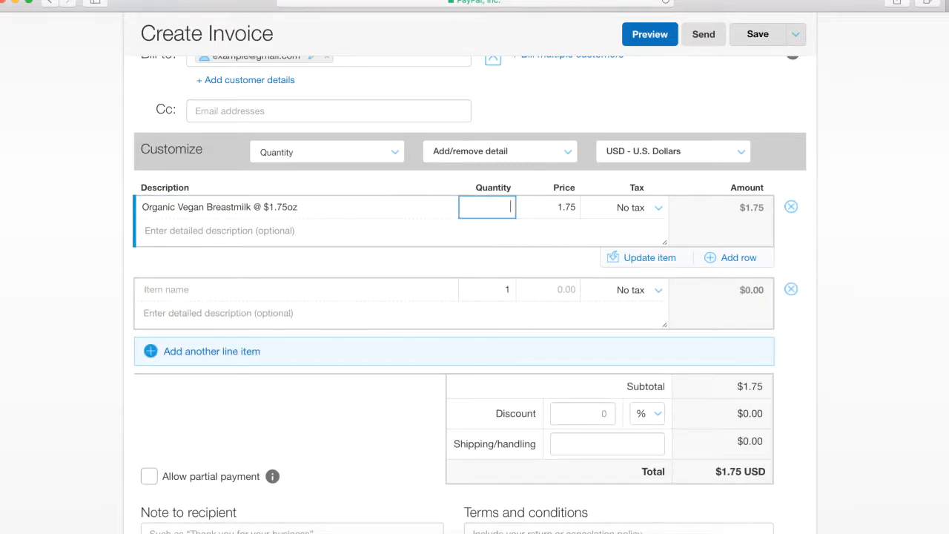
type("500")
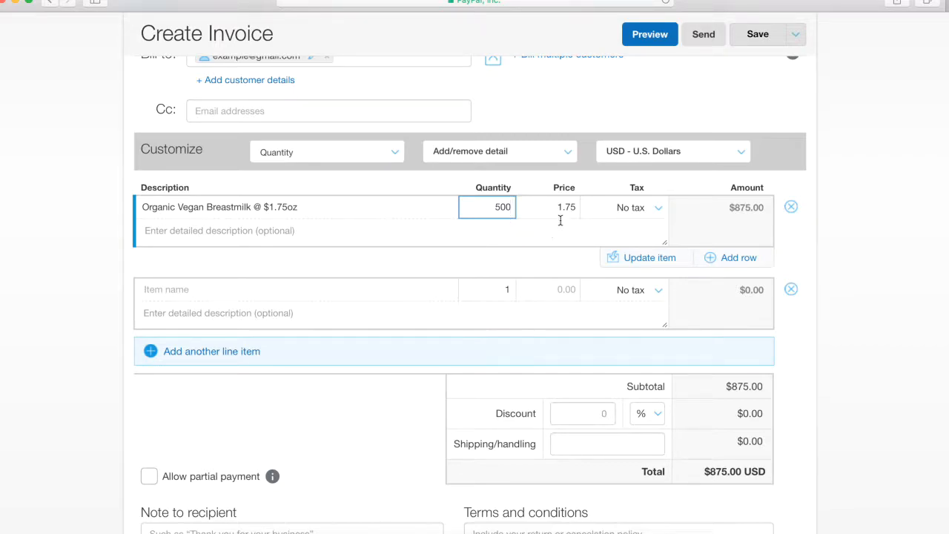
left_click(289, 206)
type("/")
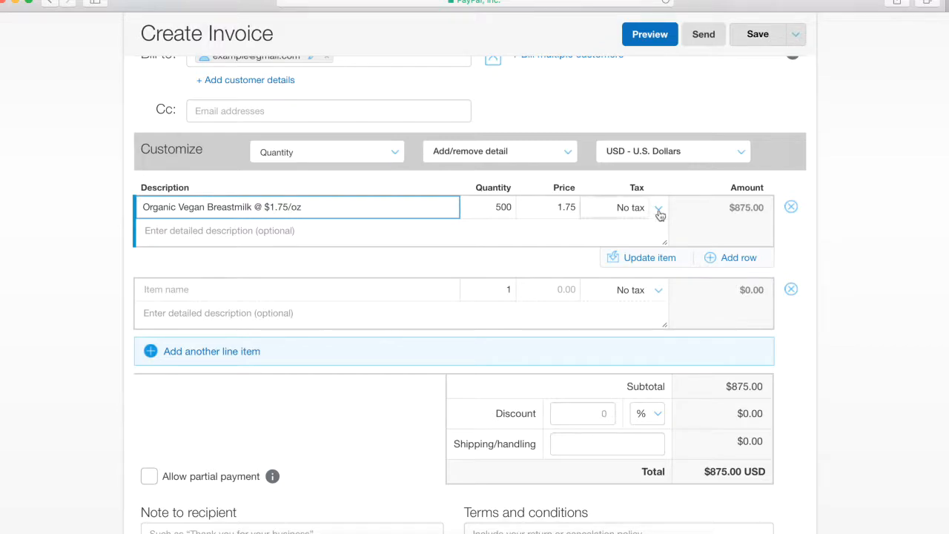
Step: Uncheck Tax, Detailed description and Invoice discount, leaving only Shipping/handling in the totals
left_click(568, 154)
left_click(473, 194)
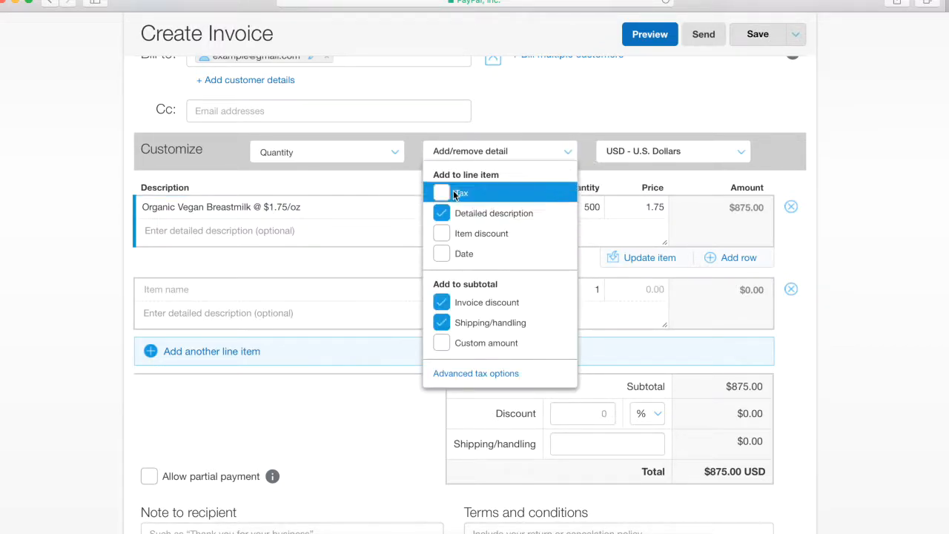
left_click(446, 215)
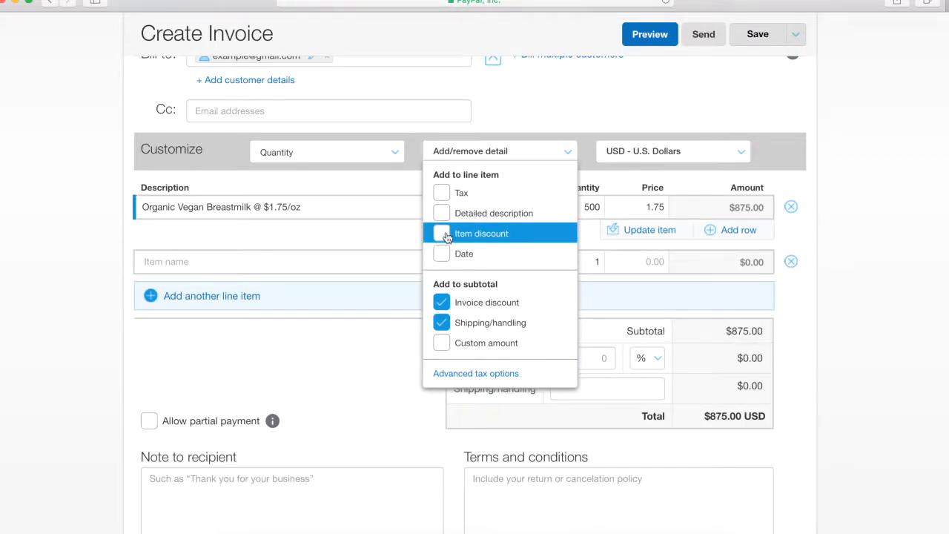
left_click(445, 306)
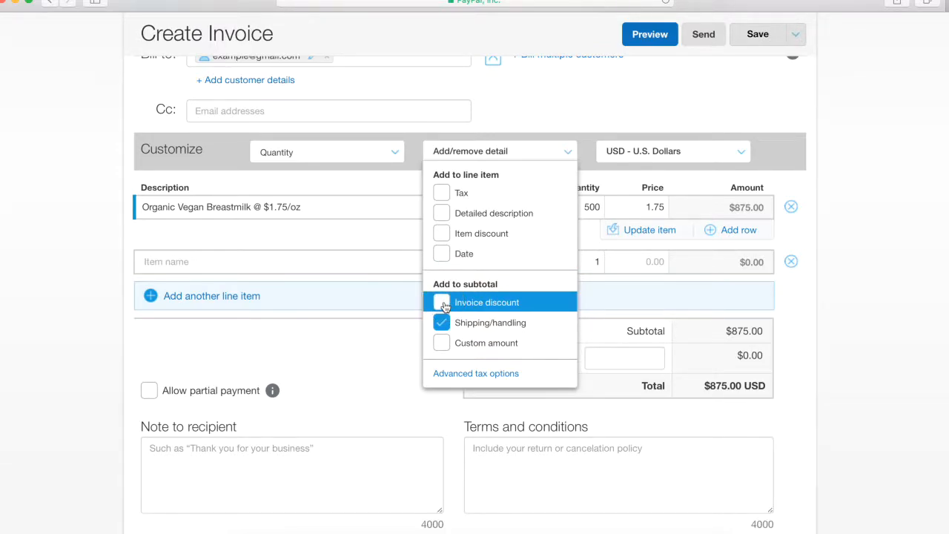
left_click(443, 304)
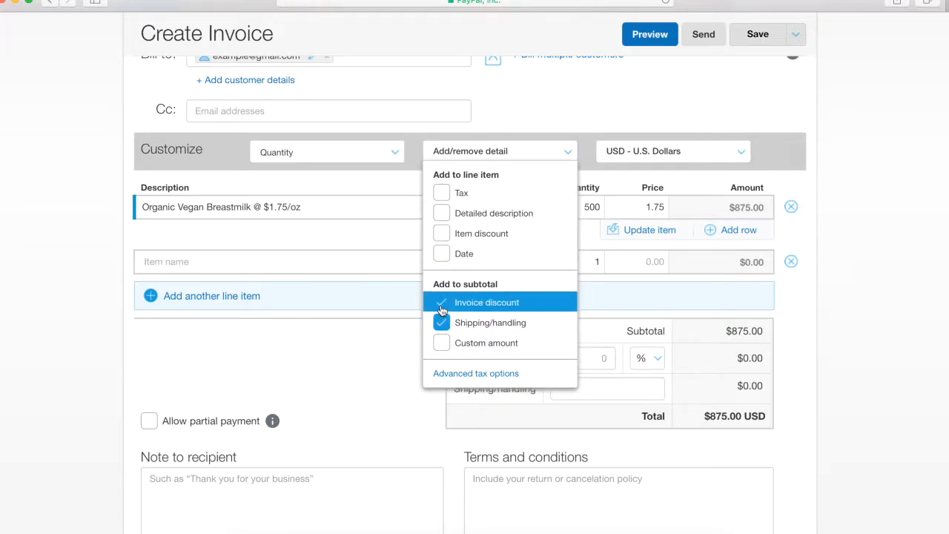
left_click(442, 304)
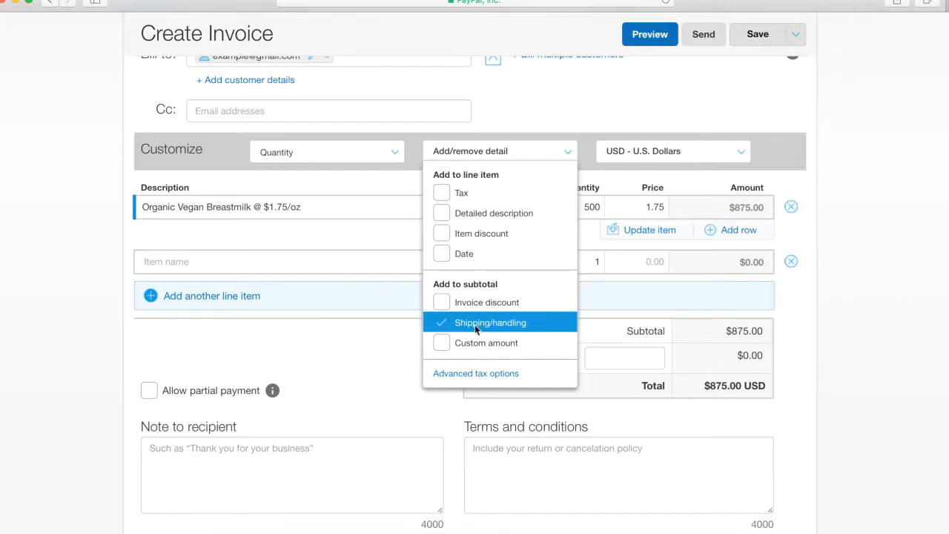
left_click(582, 153)
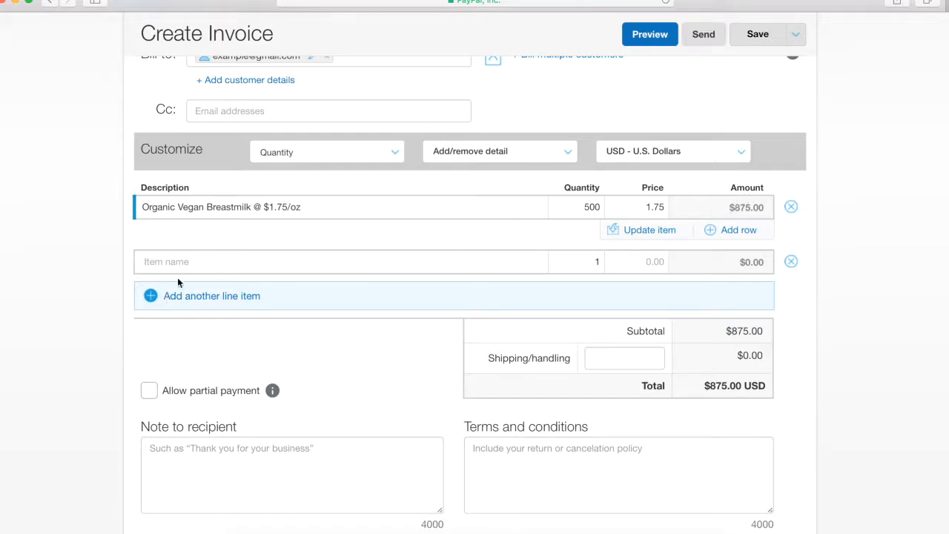
Step: Add the saved Cooler 16x16x16 item at 20.00 and place the shipping-estimate note beside the invoice
left_click(198, 263)
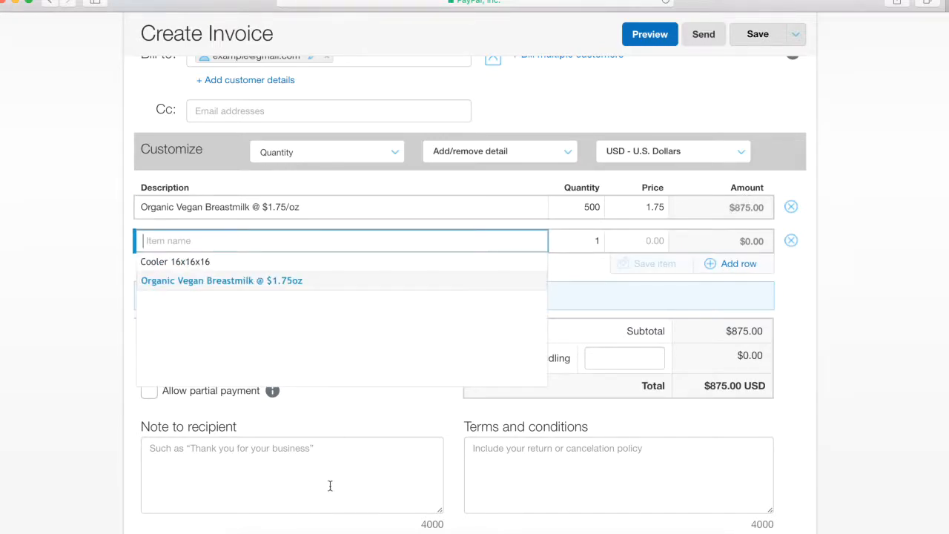
left_click(208, 263)
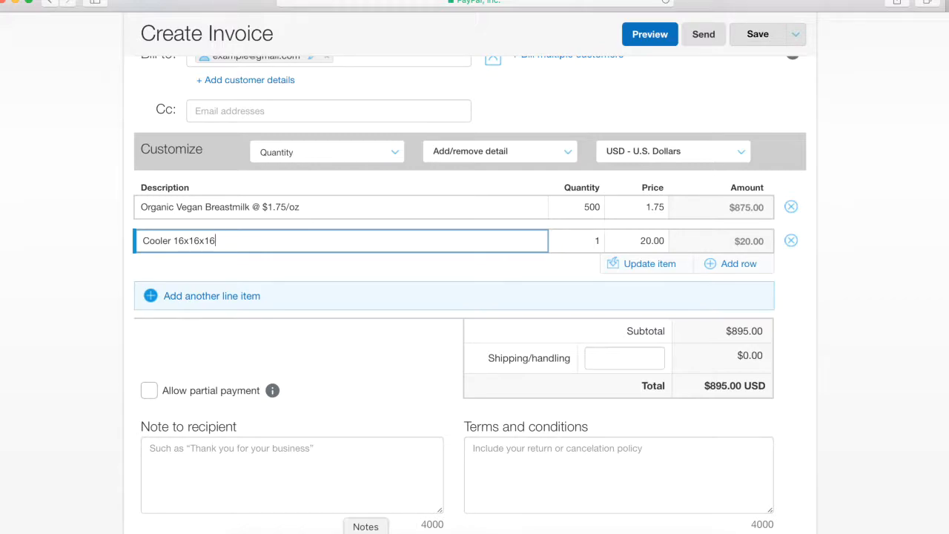
left_click(365, 531)
left_click_drag(830, 110, 816, 63)
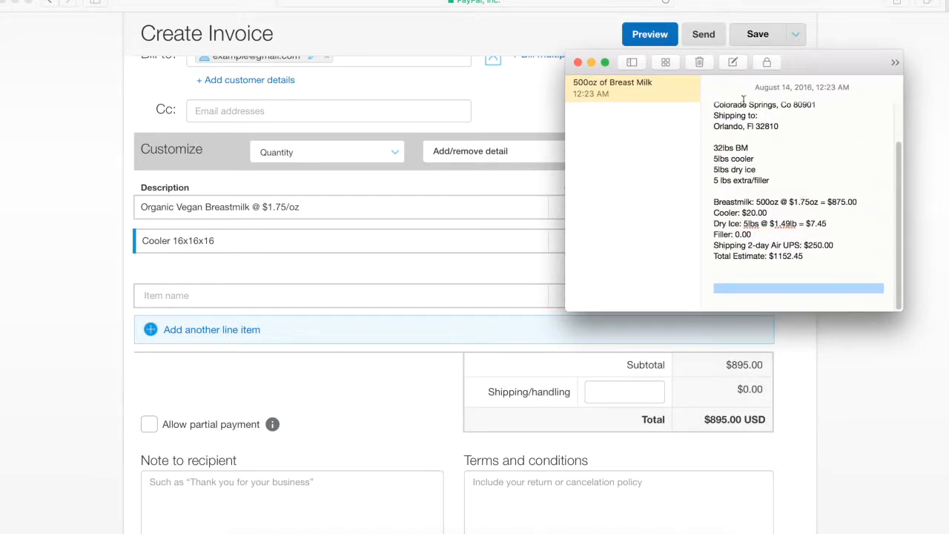
left_click(839, 273)
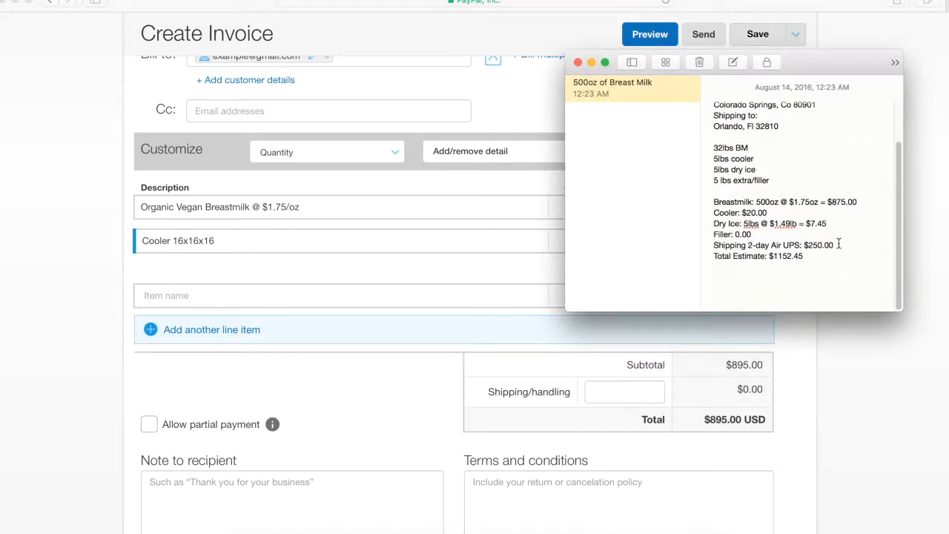
left_click_drag(824, 71, 867, 49)
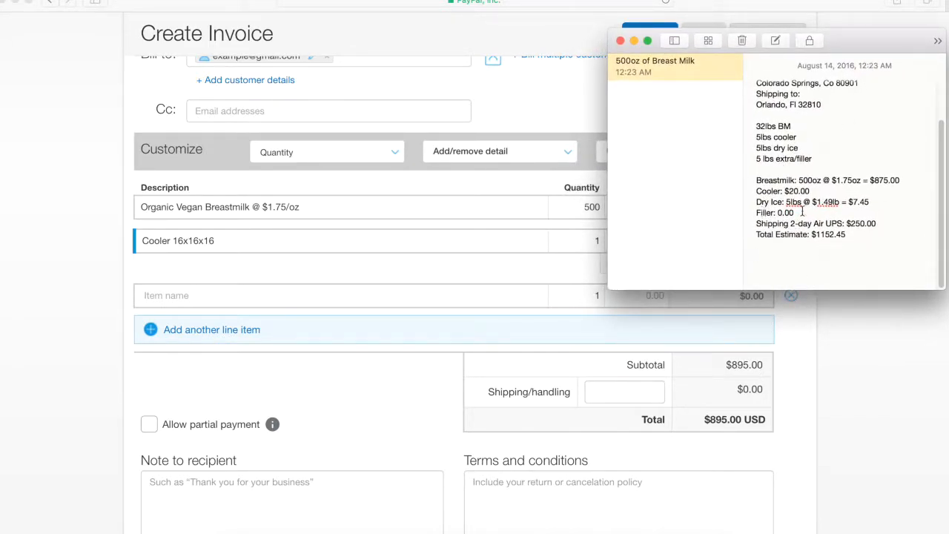
Step: Add a Dry Ice 5lbs line at price 1.49, quantity 5, and reopen the estimate note
left_click(228, 298)
left_click(228, 297)
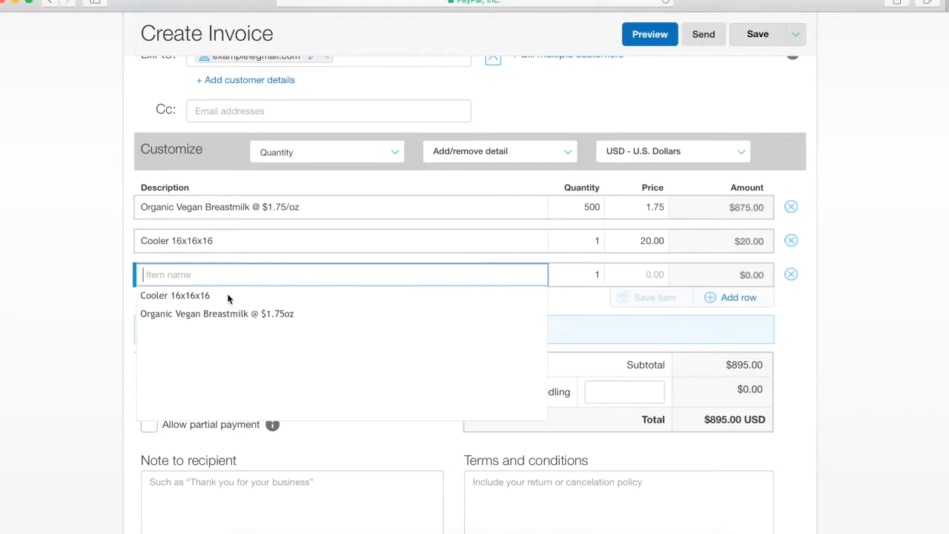
type("Dry Ice")
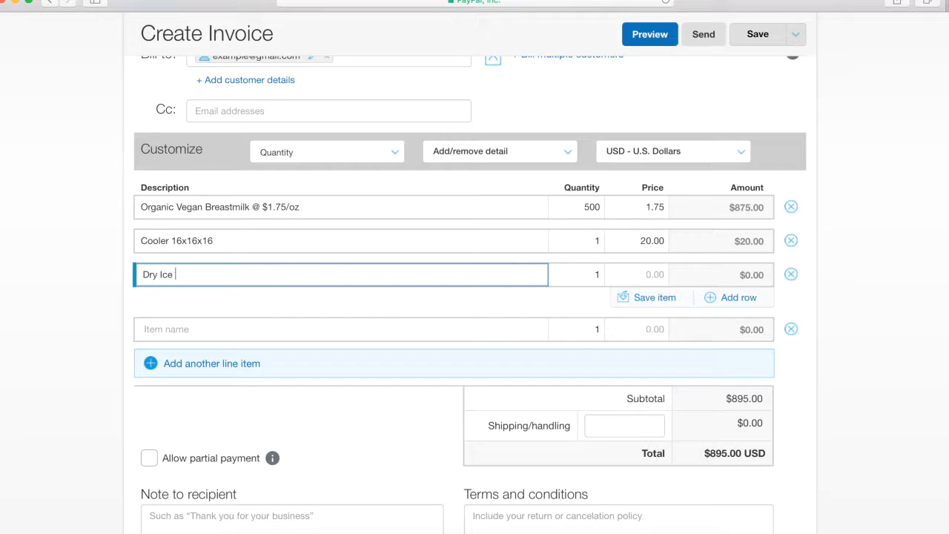
type(" %")
key("BackSpace")
type("5lbs")
left_click(638, 271)
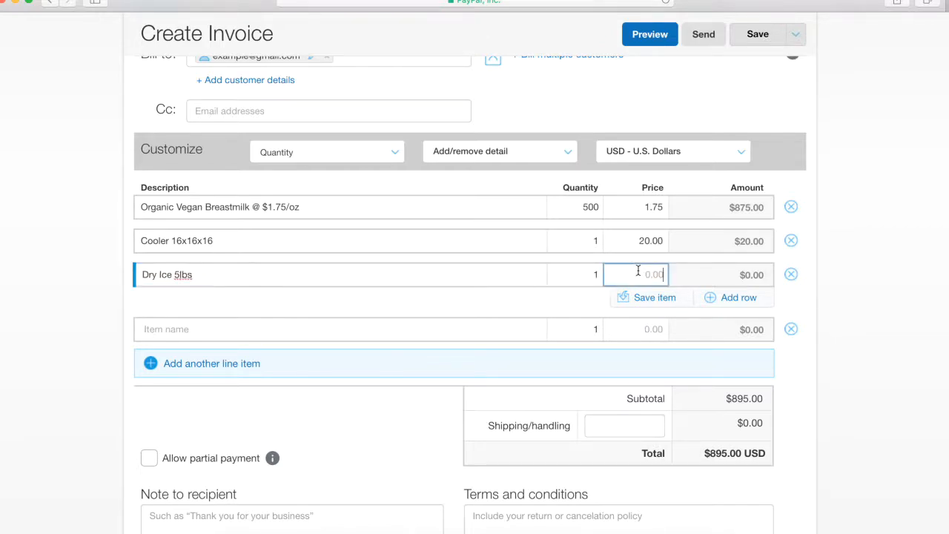
type("1.49")
left_click(599, 277)
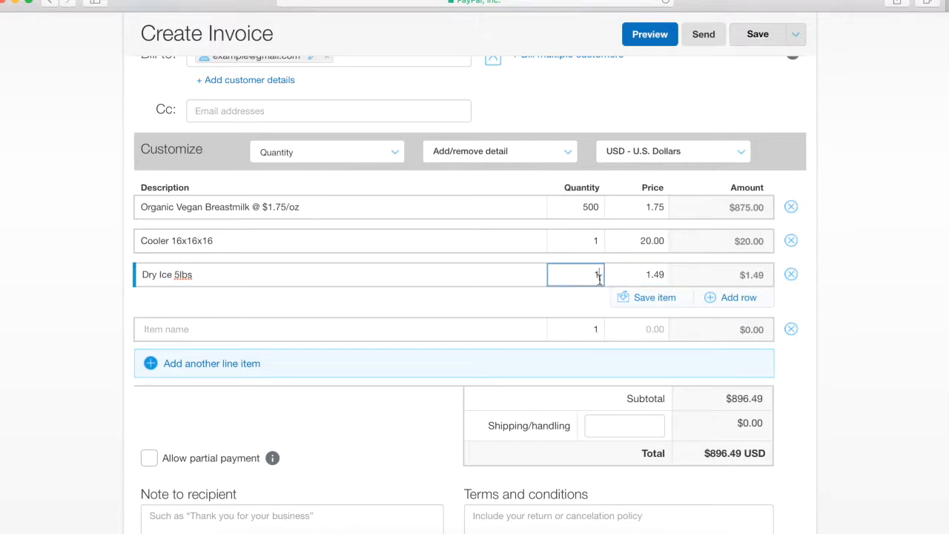
type("5")
left_click(472, 282)
left_click(314, 295)
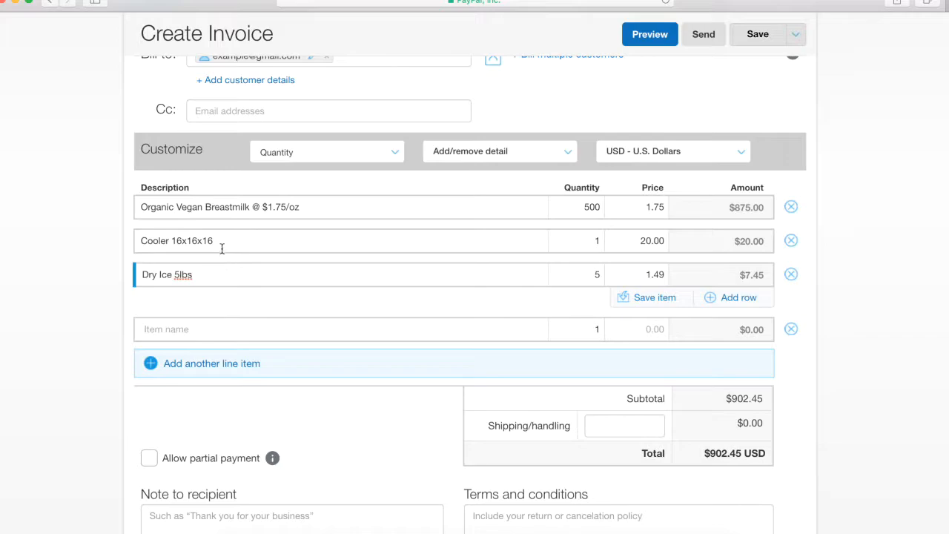
left_click(699, 527)
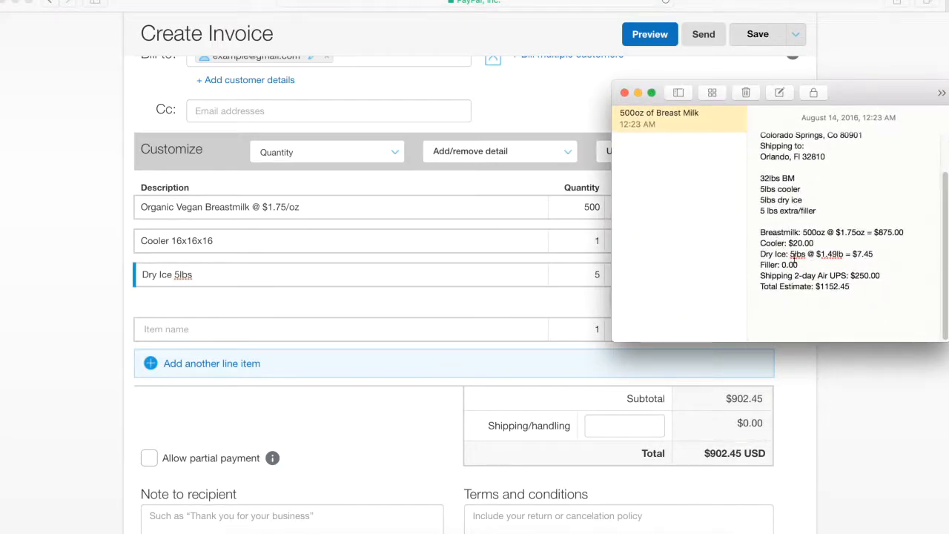
Step: Add a Filler - Newspaper line priced 0.00 and delete the leftover empty row
left_click(427, 333)
left_click(423, 328)
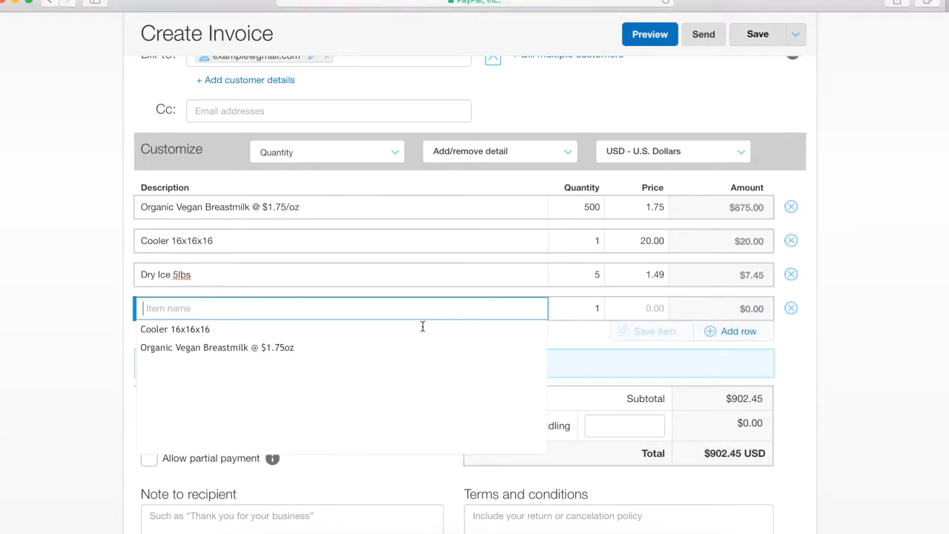
type("Filler")
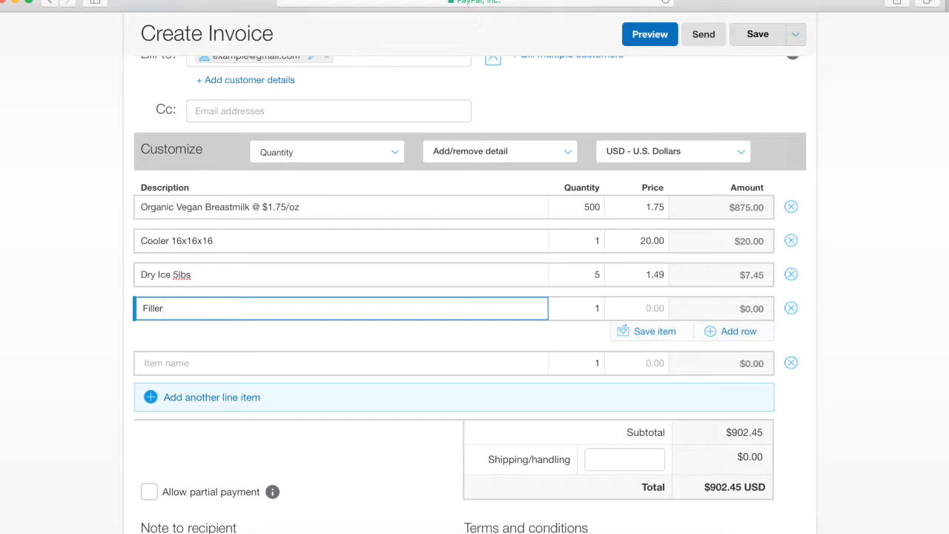
type("ewspape")
type("r")
left_click(646, 307)
type("0.00")
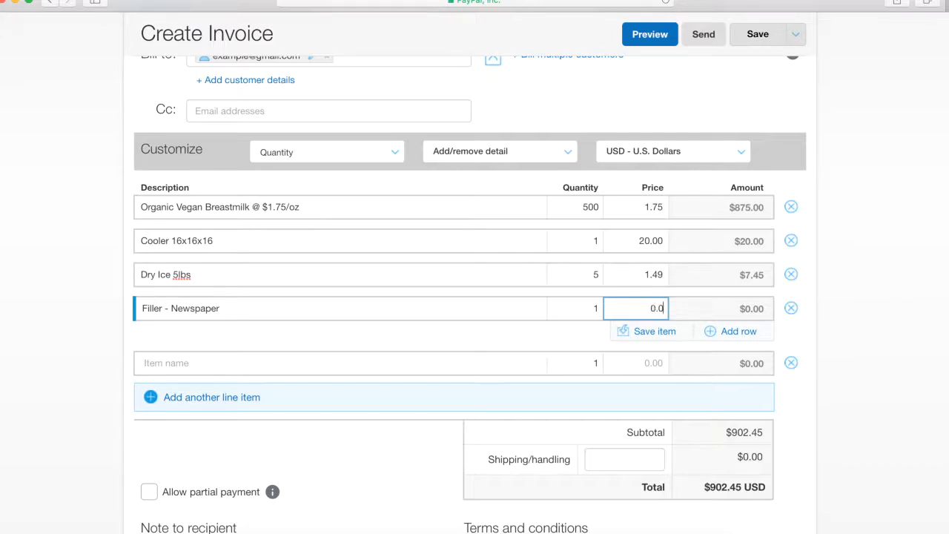
left_click(791, 362)
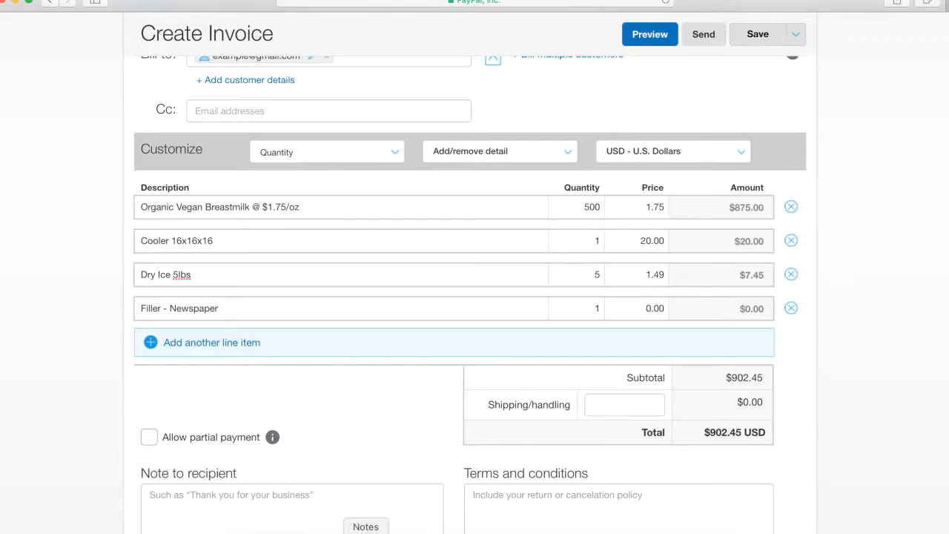
Step: Enter 250.00 for Shipping/handling, bringing the total to $1,152.45
left_click(367, 530)
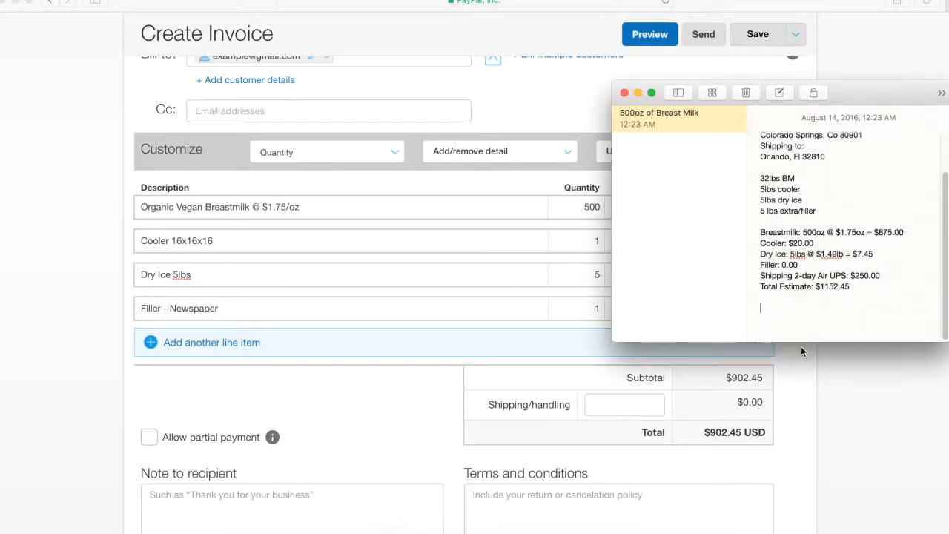
left_click(604, 406)
left_click(605, 406)
type("2")
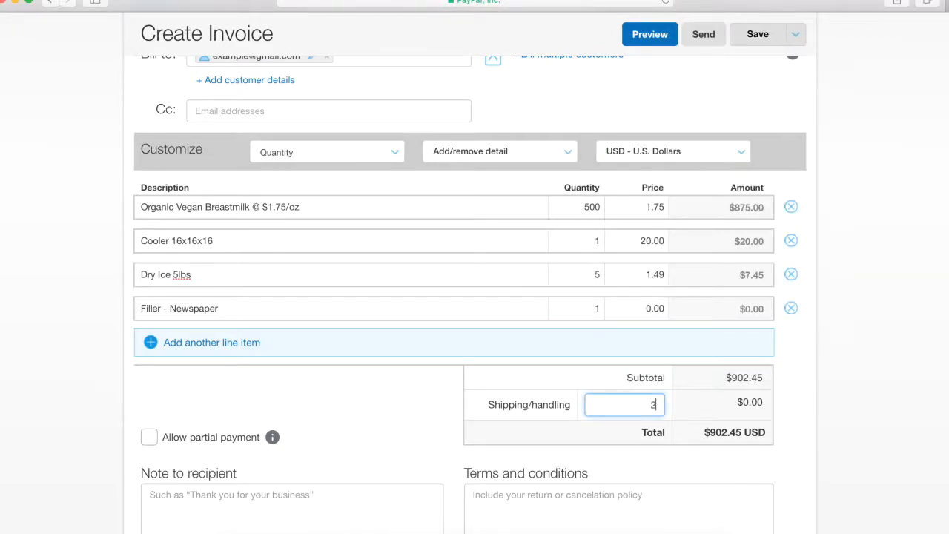
type("50.00")
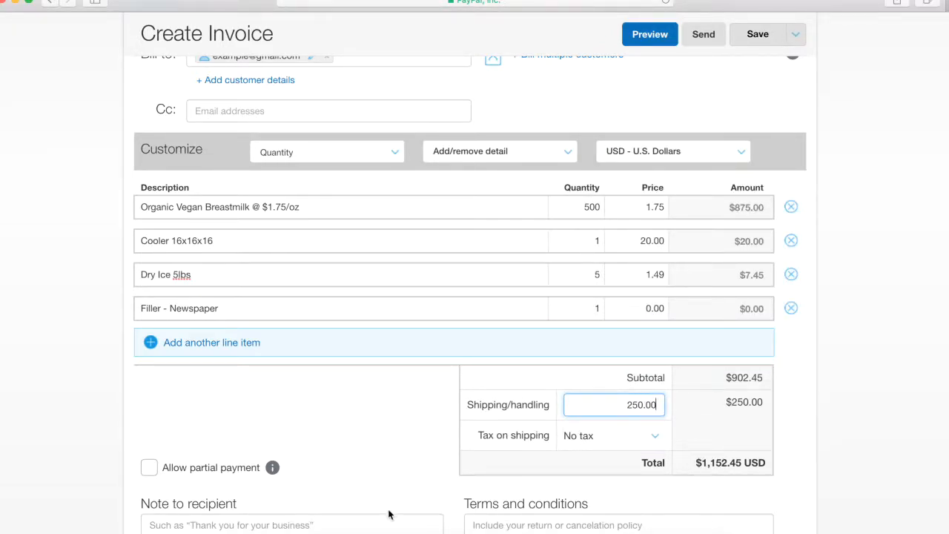
left_click(371, 529)
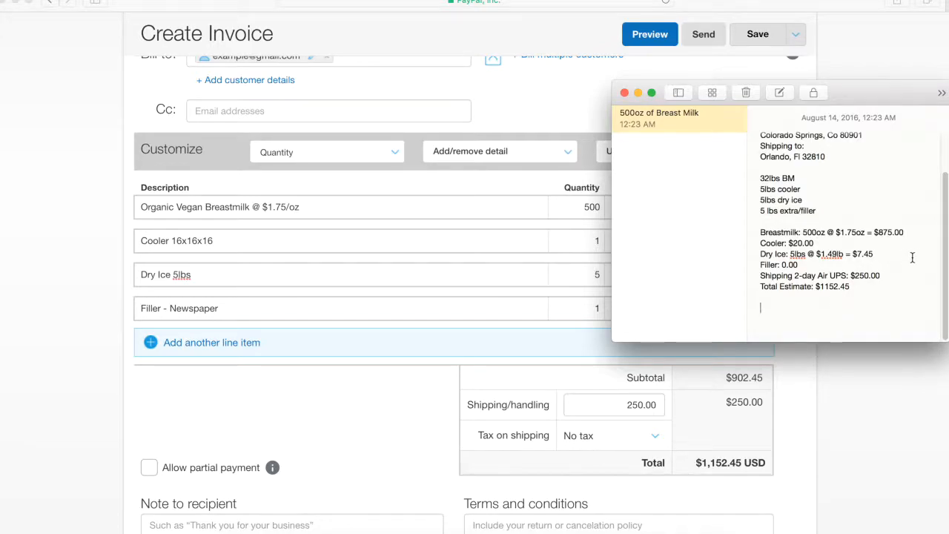
Step: Highlight the 1152.45 total in Notes and scroll the invoice to the Note to recipient box
left_click_drag(863, 286, 817, 288)
left_click(814, 427)
scroll(800, 400, "down", 5)
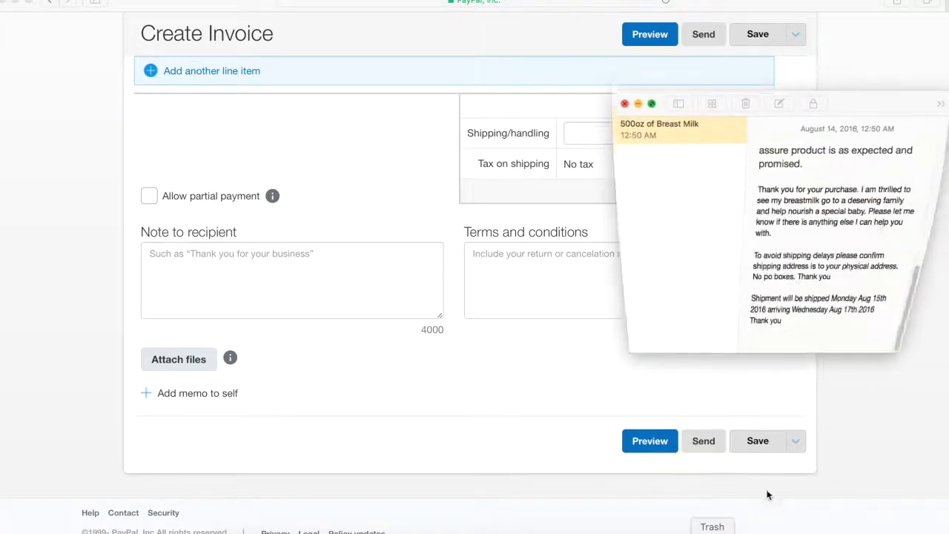
scroll(831, 295, "up", 10)
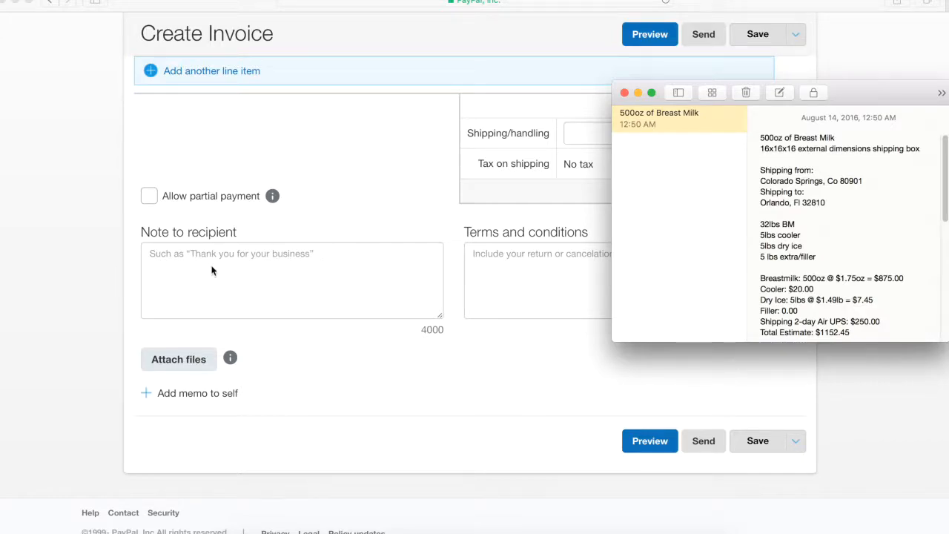
scroll(836, 251, "down", 10)
scroll(838, 251, "up", 4)
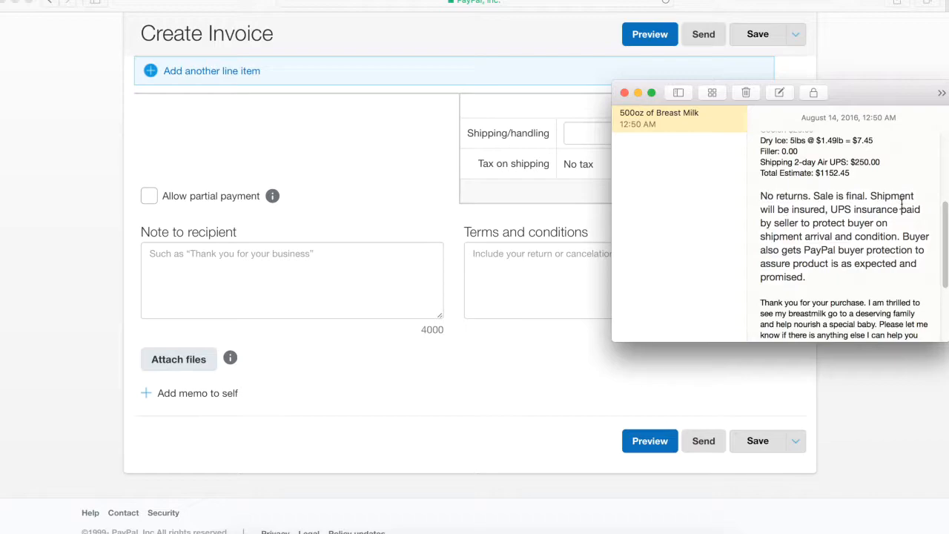
scroll(777, 285, "down", 2)
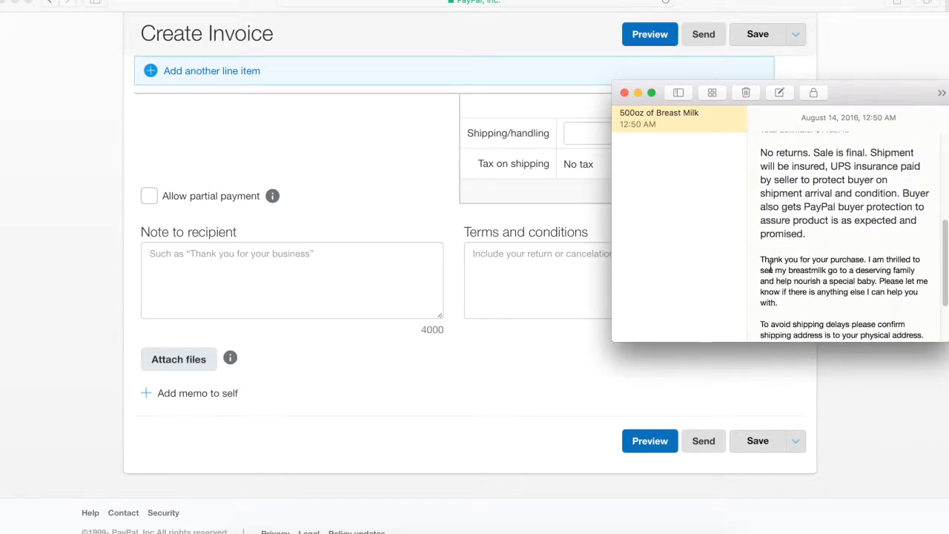
Step: Cut the thank-you and shipping paragraphs from Notes and paste them into Note to recipient
left_click_drag(761, 259, 878, 361)
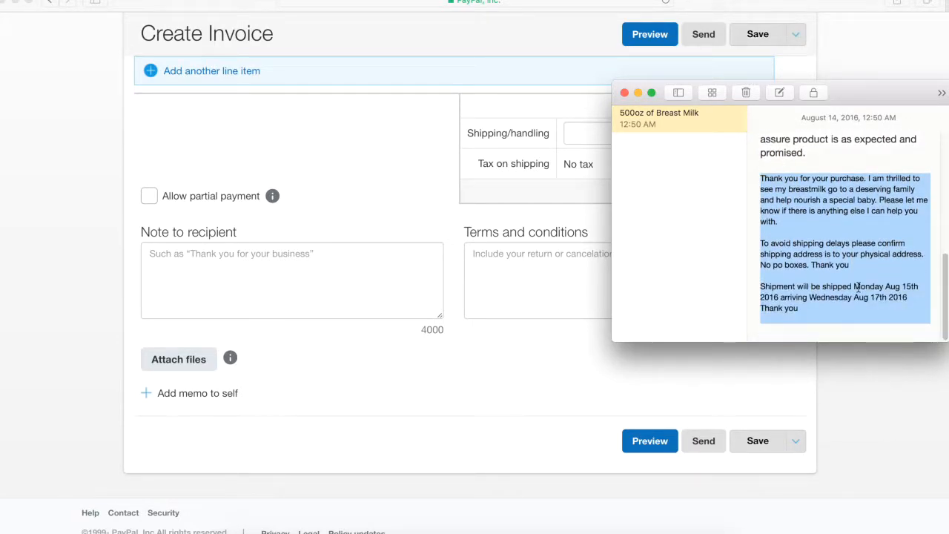
right_click(824, 251)
left_click(773, 280)
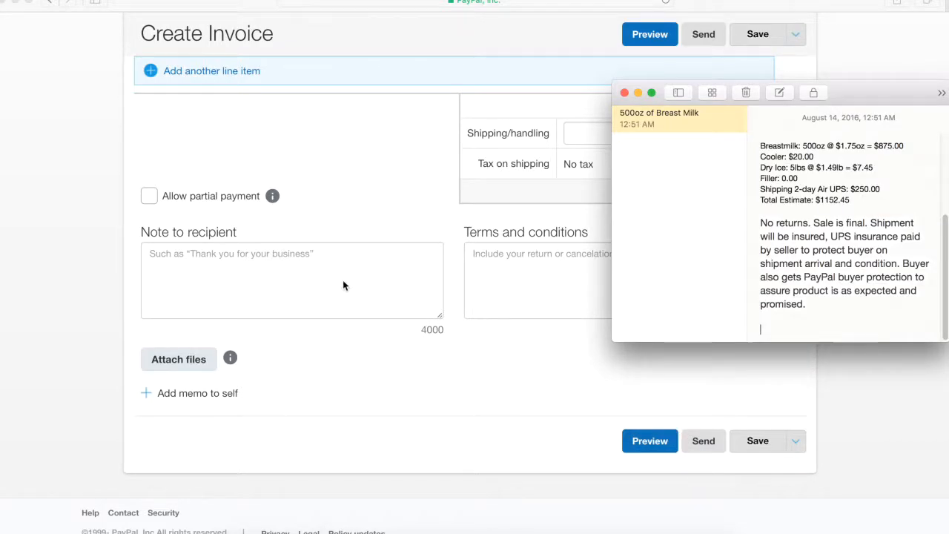
left_click(343, 279)
left_click(344, 276)
right_click(344, 264)
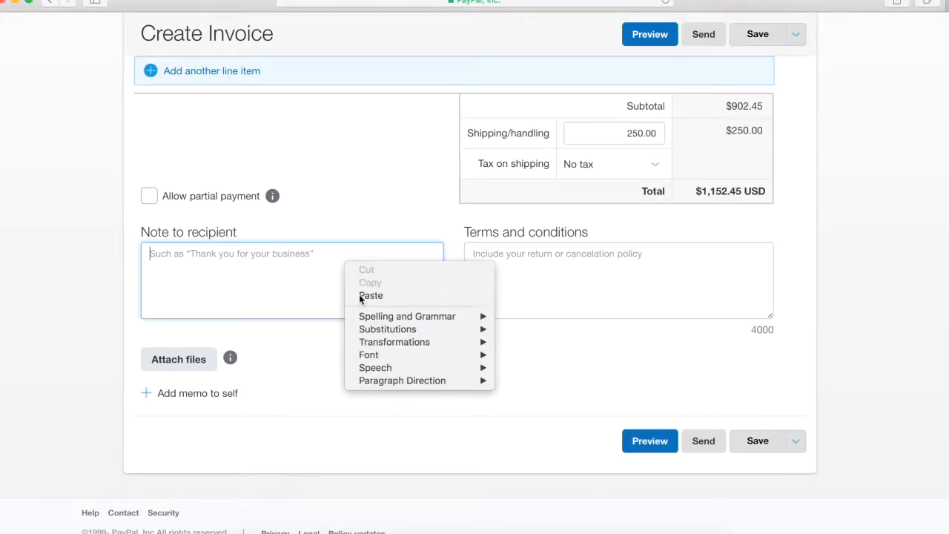
left_click(359, 294)
left_click_drag(439, 292, 434, 254)
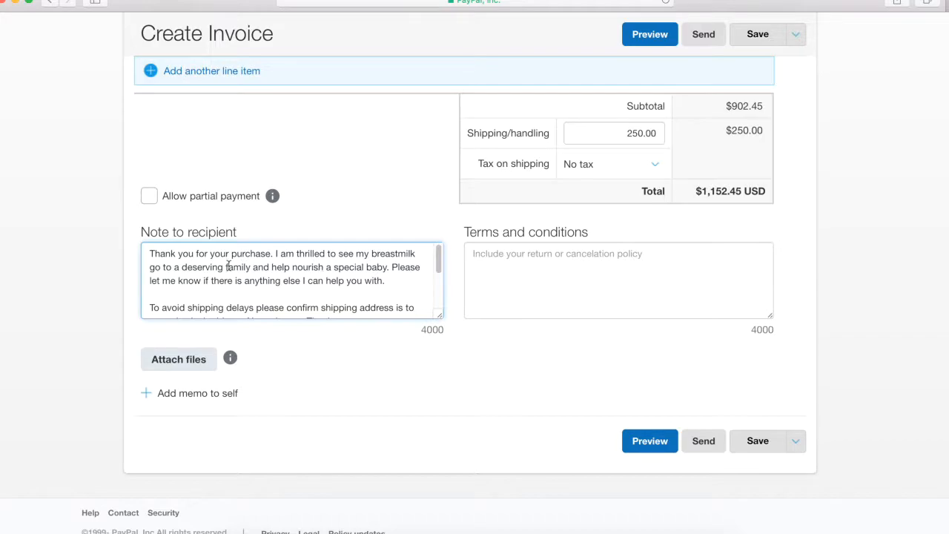
Step: Select and review the opening thank-you paragraphs of the pasted note to recipient
left_click_drag(151, 252, 437, 276)
left_click_drag(148, 254, 363, 271)
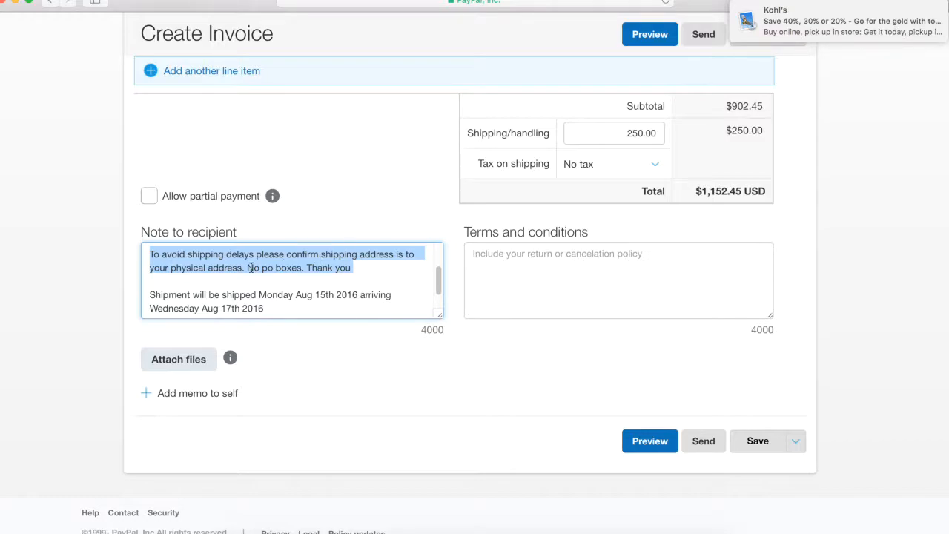
left_click_drag(150, 271, 287, 287)
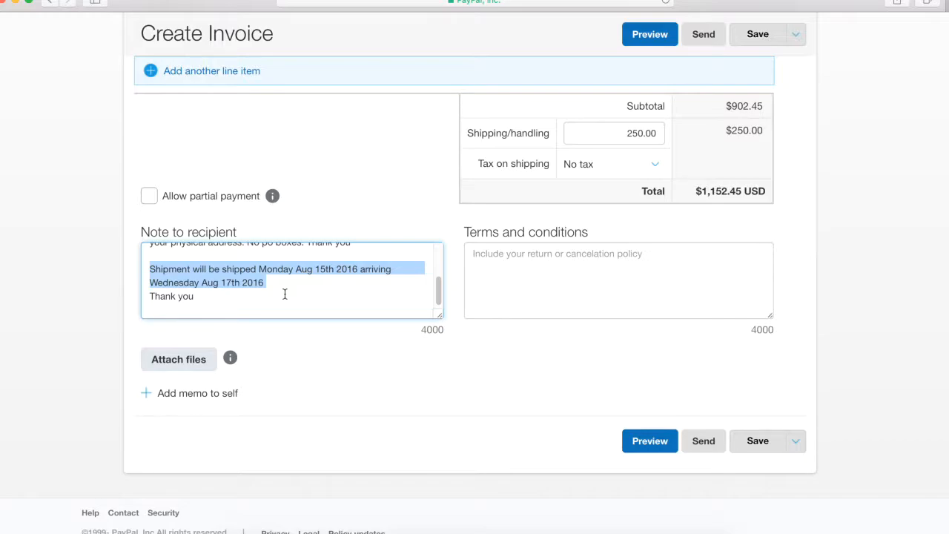
left_click(285, 294)
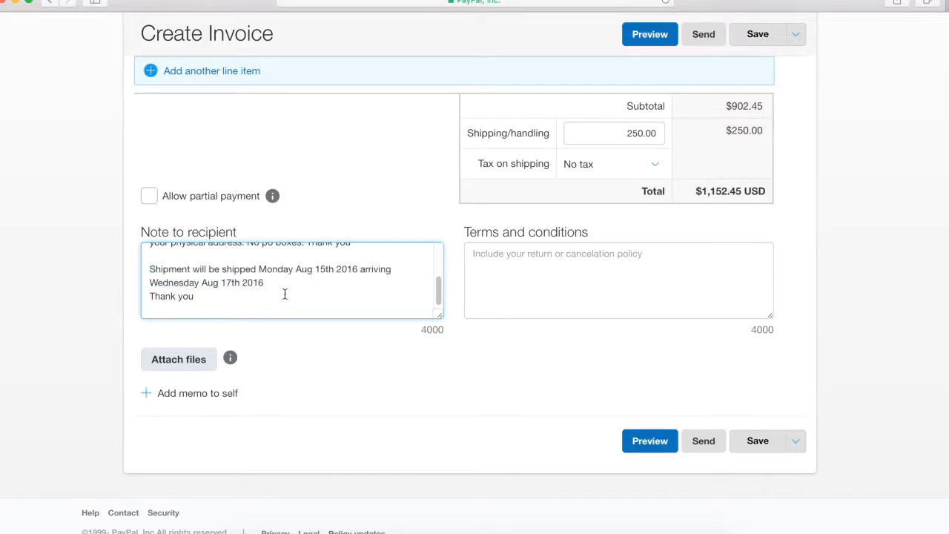
scroll(285, 294, "up", 5)
scroll(911, 318, "down", 4)
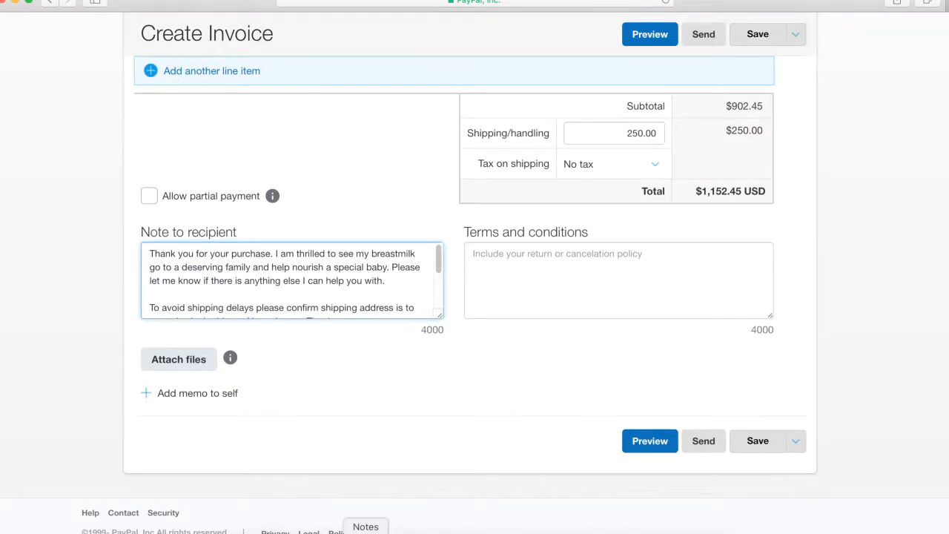
Step: Move the no-returns, UPS-insurance and buyer-protection paragraph from the notes into Terms and conditions
left_click(365, 531)
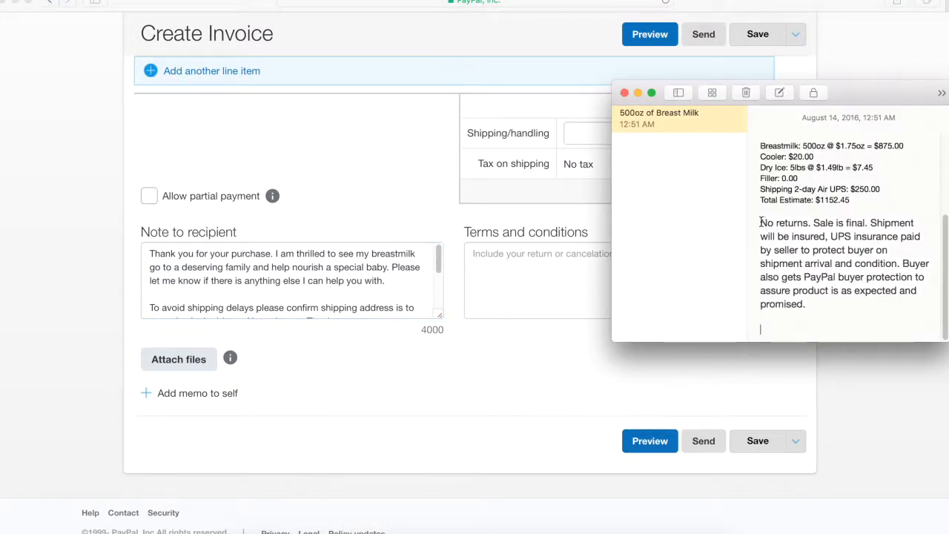
left_click_drag(760, 223, 823, 304)
right_click(828, 263)
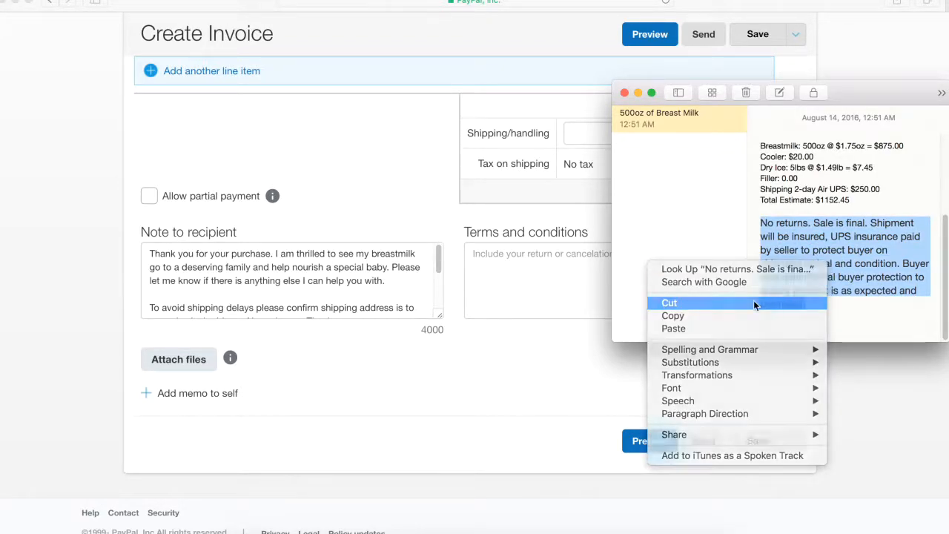
left_click(753, 303)
left_click(555, 253)
left_click(555, 253)
right_click(544, 257)
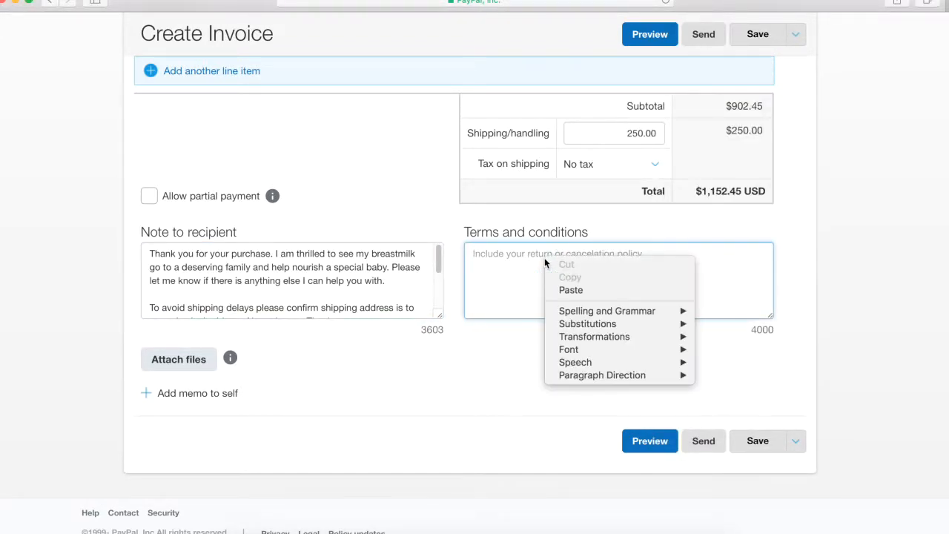
left_click(571, 290)
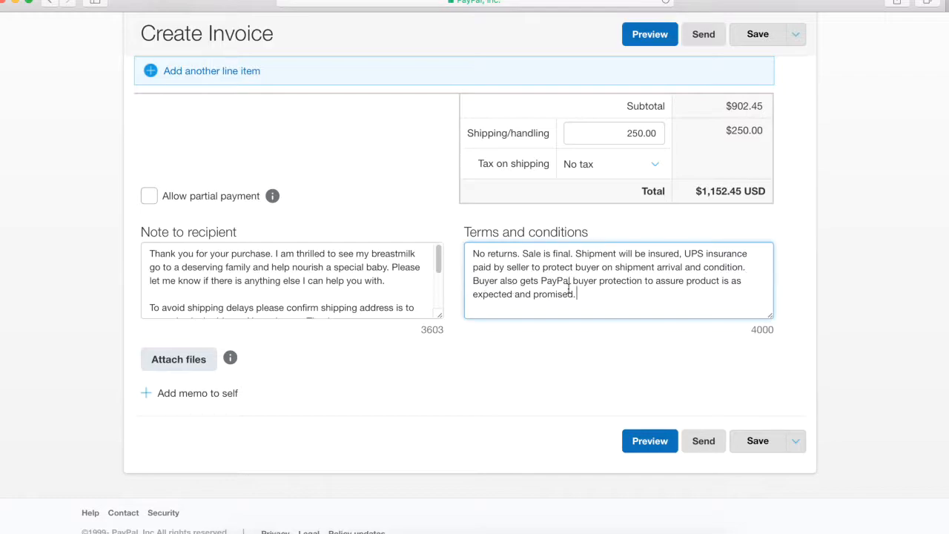
left_click_drag(589, 295, 573, 252)
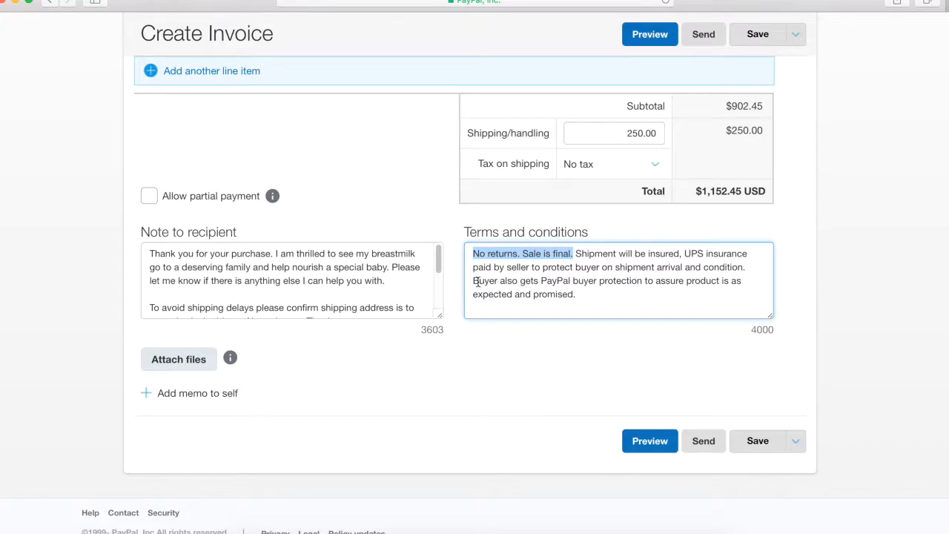
left_click_drag(475, 280, 597, 299)
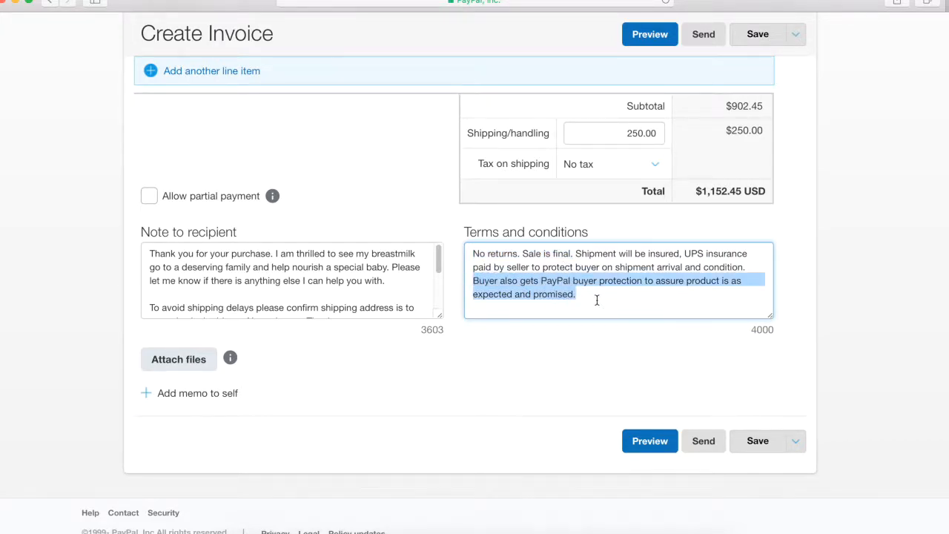
left_click(596, 296)
left_click_drag(588, 294, 459, 284)
left_click_drag(575, 254, 464, 252)
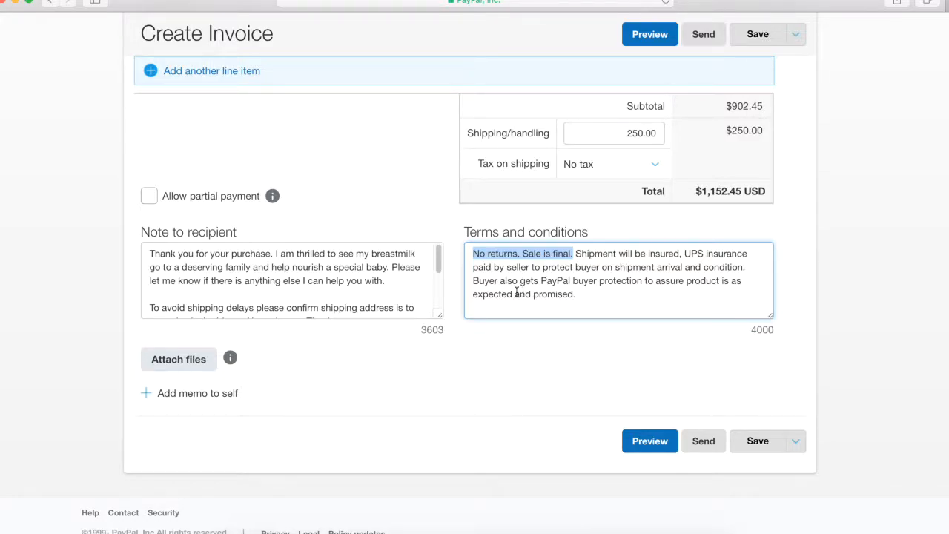
left_click(579, 293)
left_click_drag(578, 292, 470, 275)
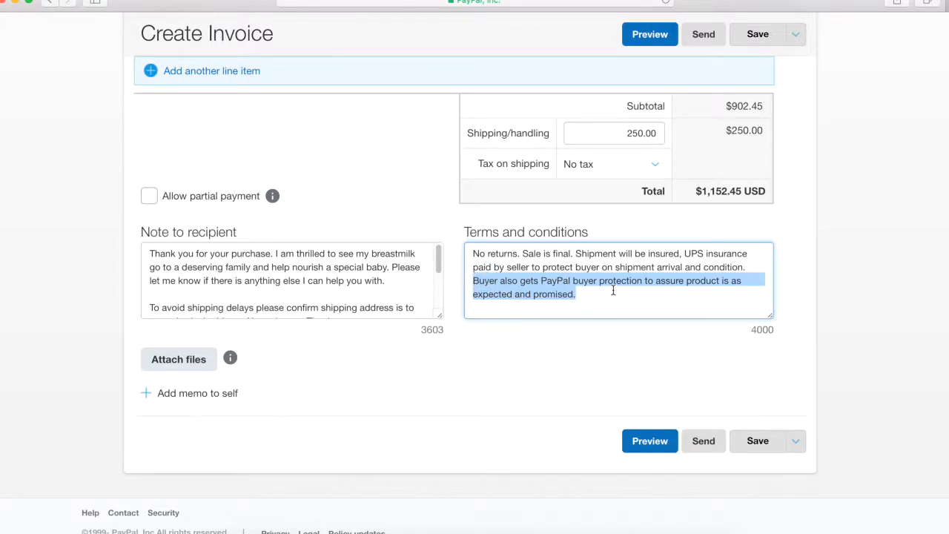
left_click_drag(540, 280, 643, 280)
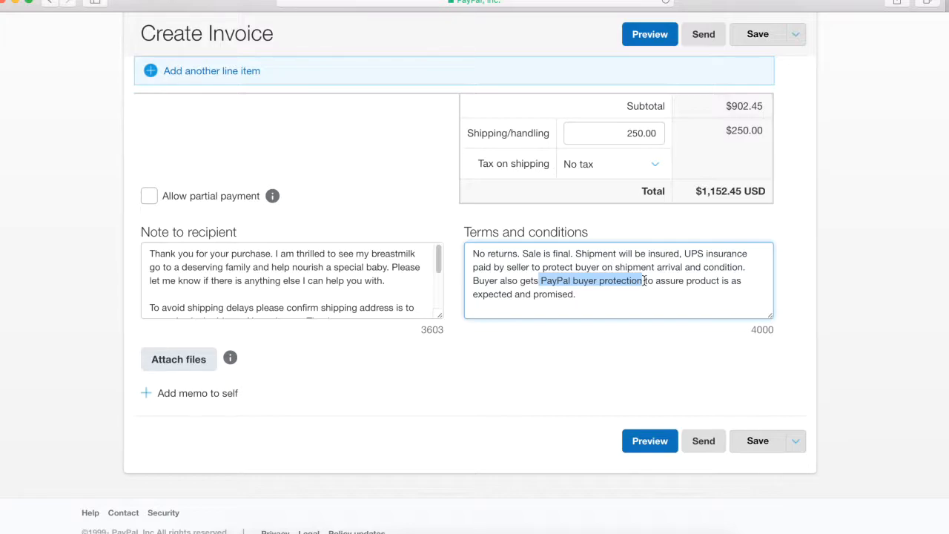
left_click(604, 293)
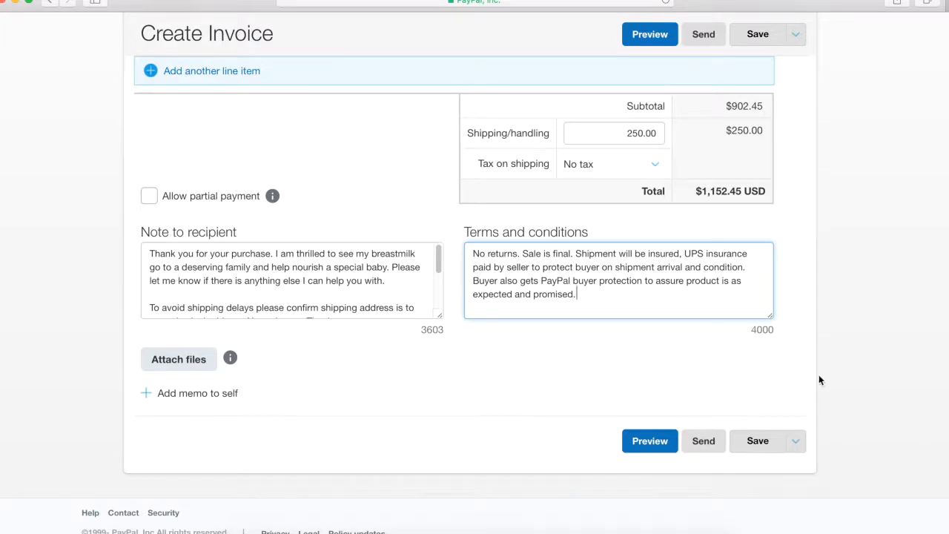
Step: Scroll through invoice 0039 to review its four line items, $250.00 shipping and $1,152.45 total
scroll(769, 447, "up", 1)
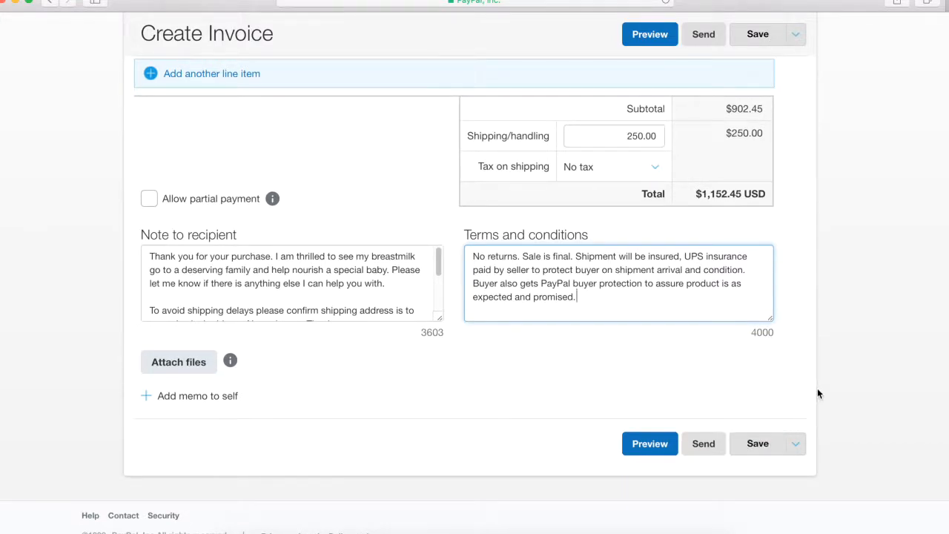
scroll(823, 370, "up", 10)
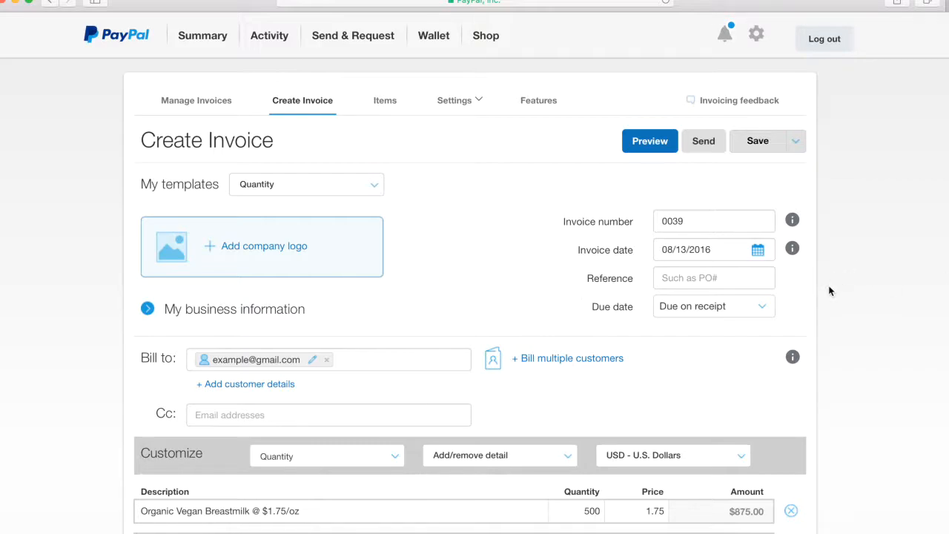
scroll(830, 291, "down", 1)
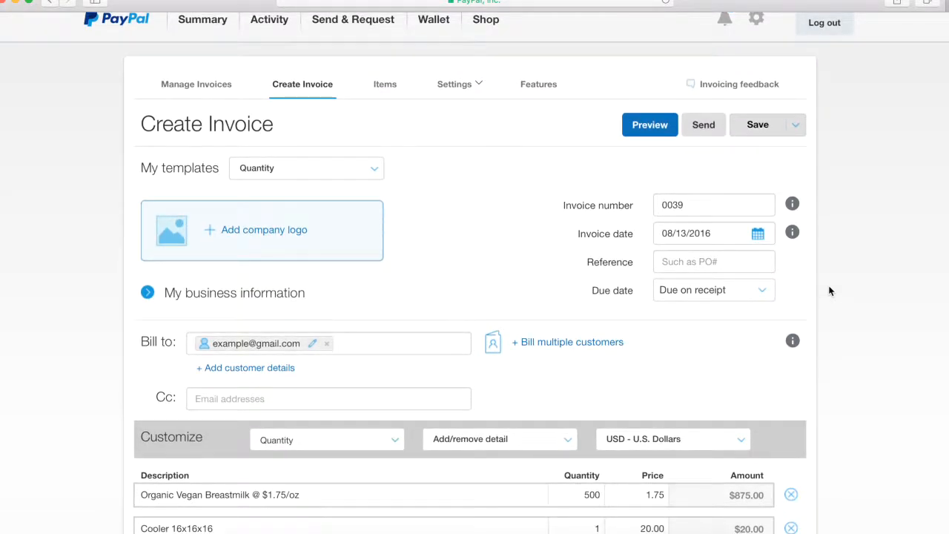
scroll(830, 290, "down", 10)
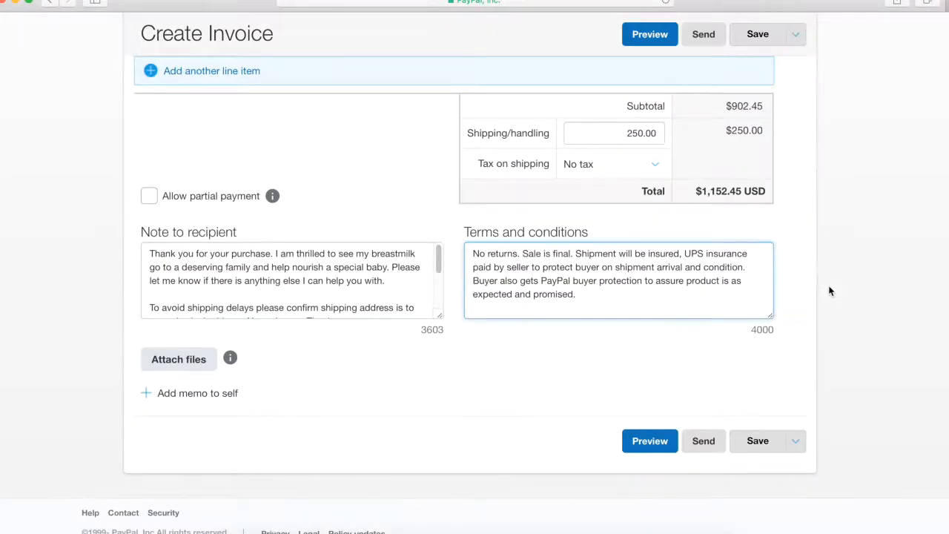
scroll(829, 291, "up", 10)
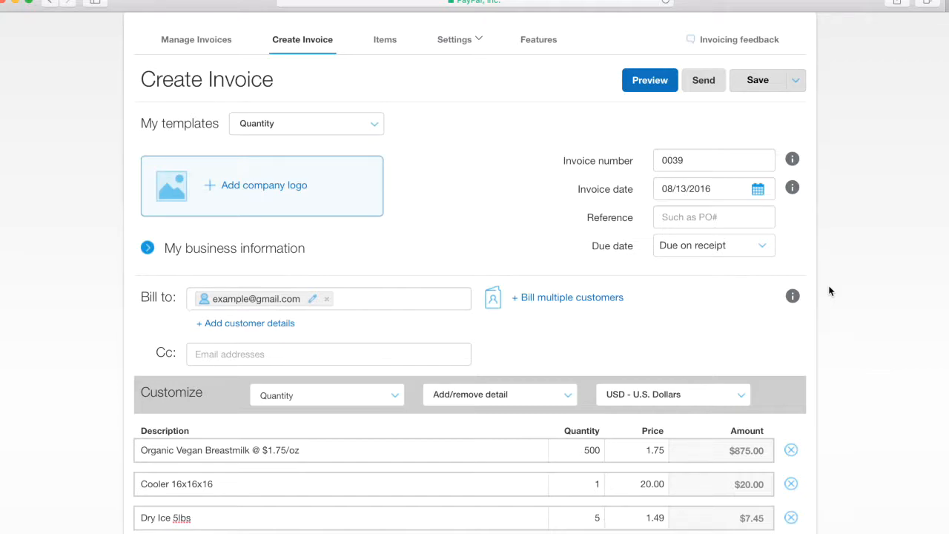
scroll(830, 292, "down", 10)
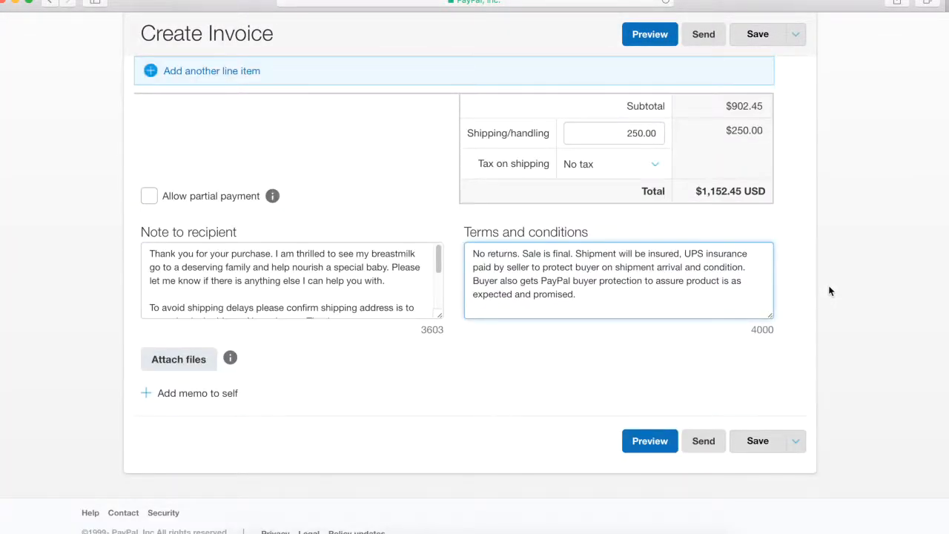
scroll(831, 291, "up", 10)
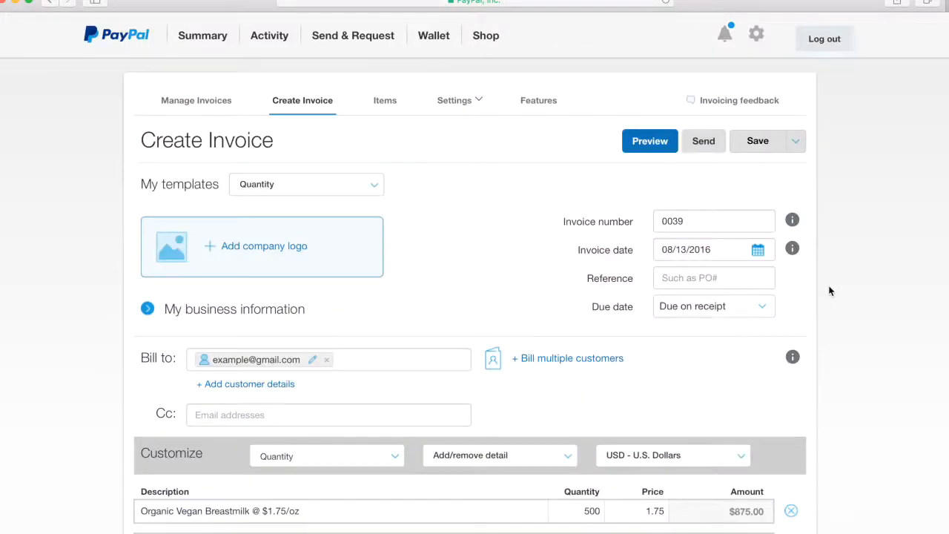